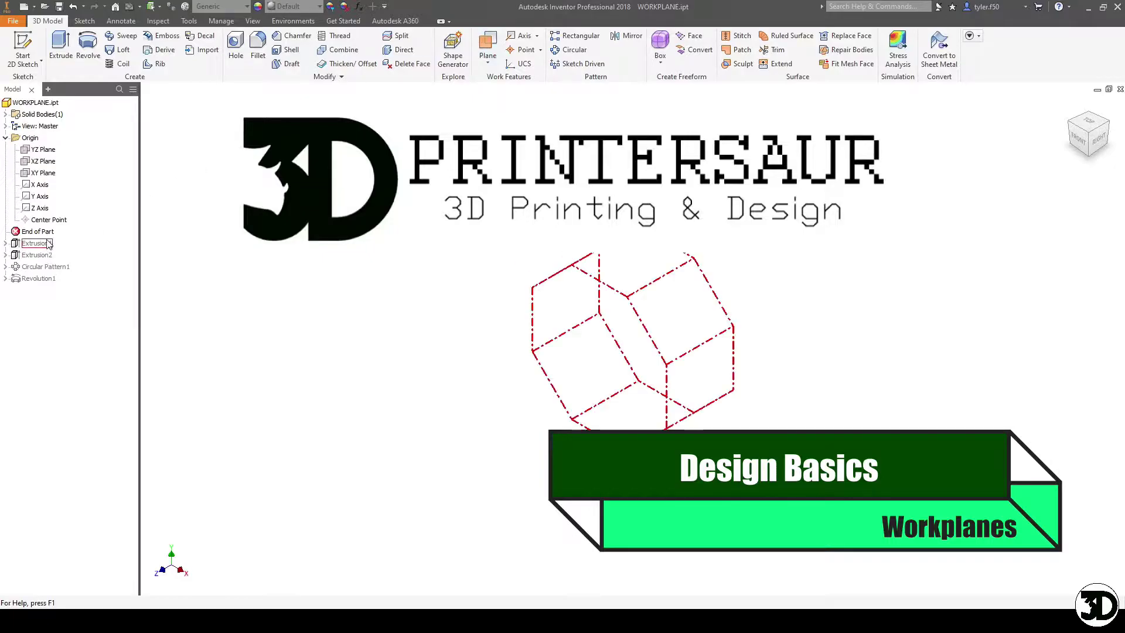
- Roll the End of Part marker to the bottom so all features show, then view the part from the front
{"action": "left_click_drag", "start_coordinate": [35, 232], "coordinate": [52, 283]}
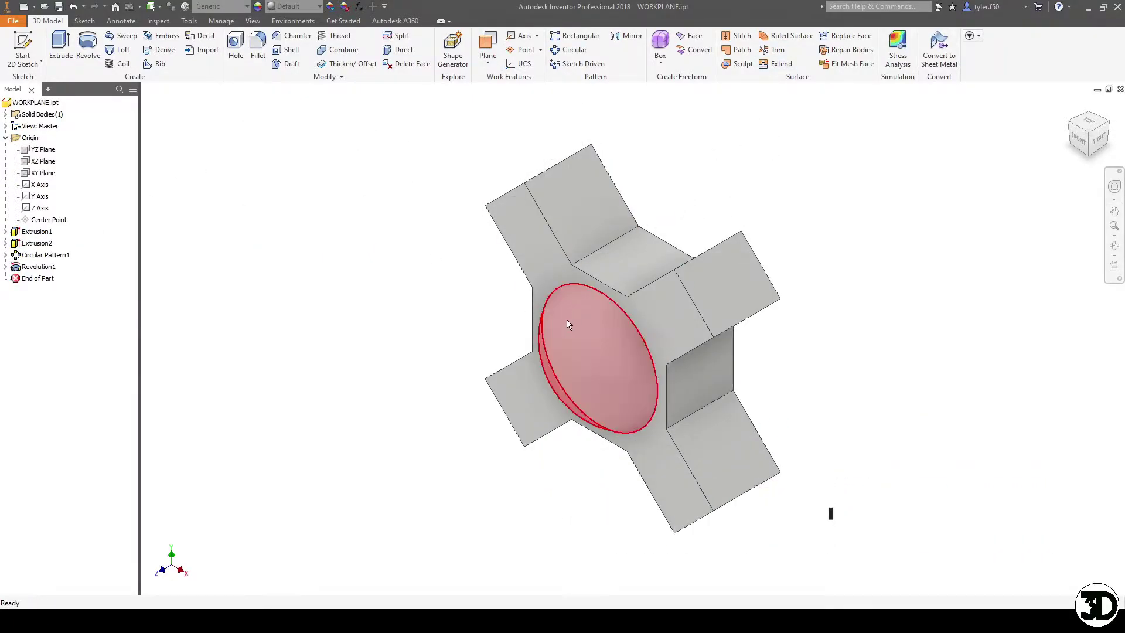
{"action": "middle_click_drag", "start_coordinate": [567, 321], "coordinate": [586, 384], "text": "shift"}
{"action": "key", "text": "bracketright"}
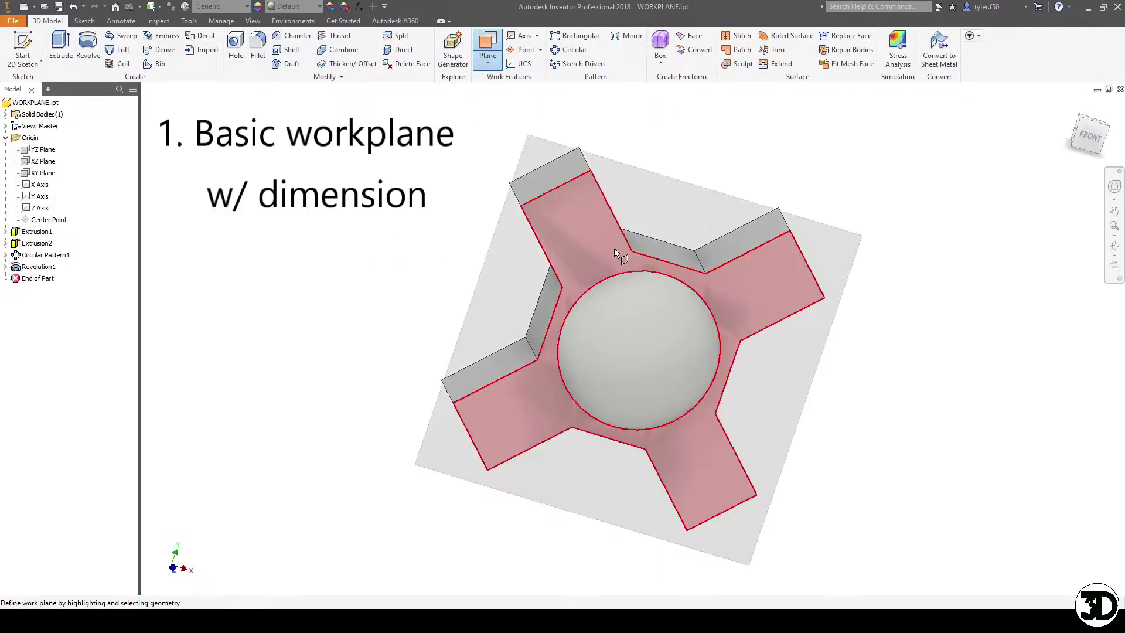
- Create Work Plane1 offset -1.25 in from the top arm's end face
{"action": "left_click", "coordinate": [552, 182]}
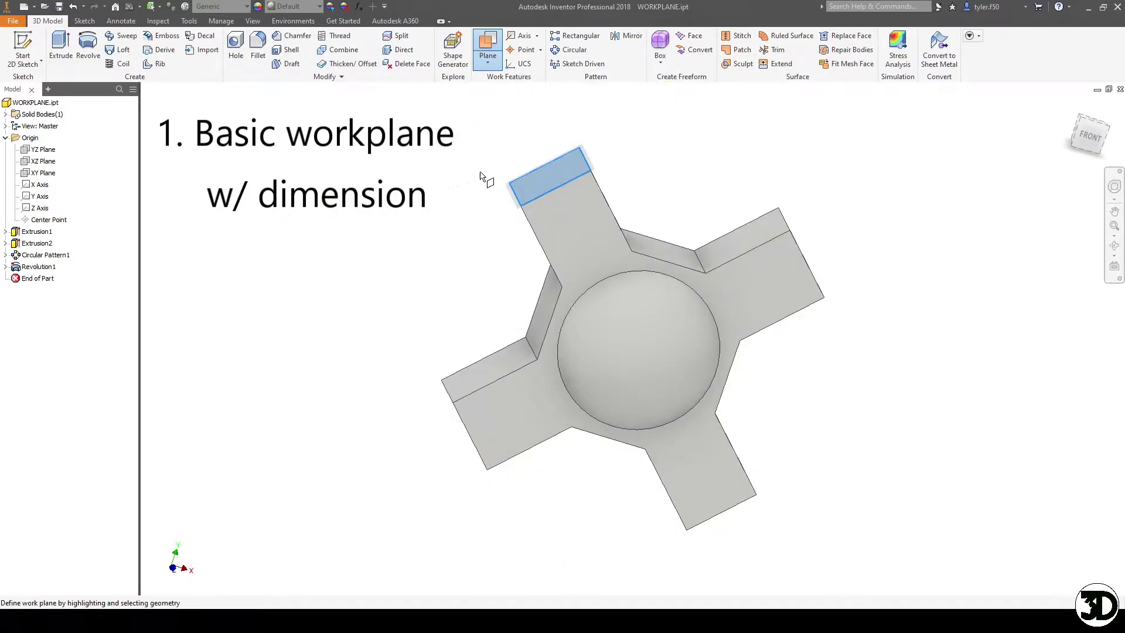
{"action": "left_click_drag", "start_coordinate": [507, 183], "coordinate": [506, 228]}
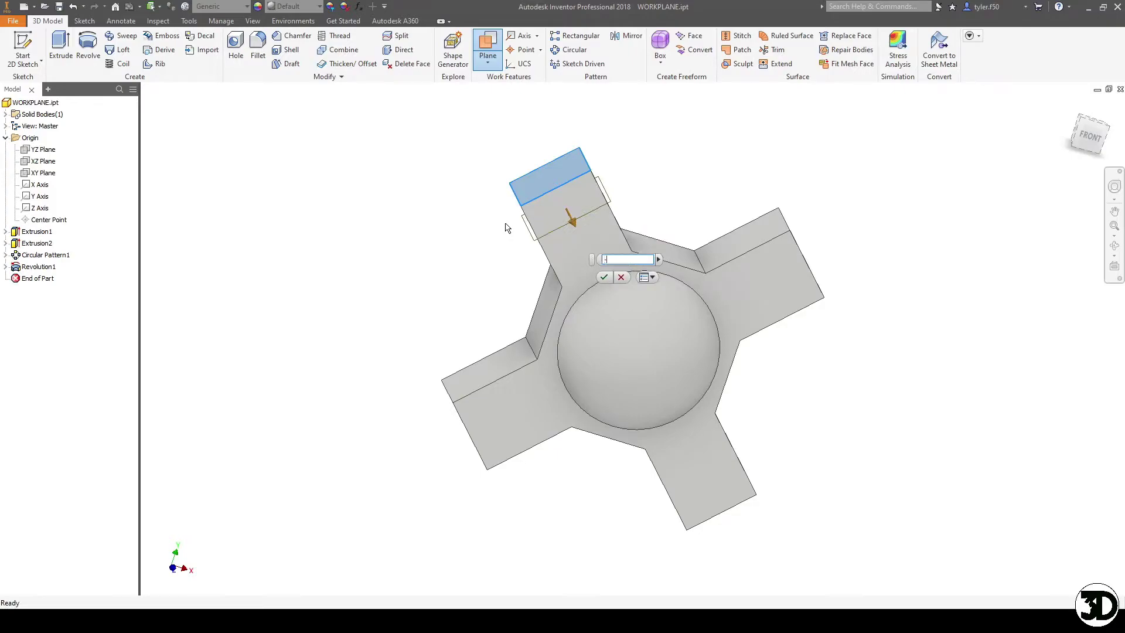
{"action": "key", "text": "Return"}
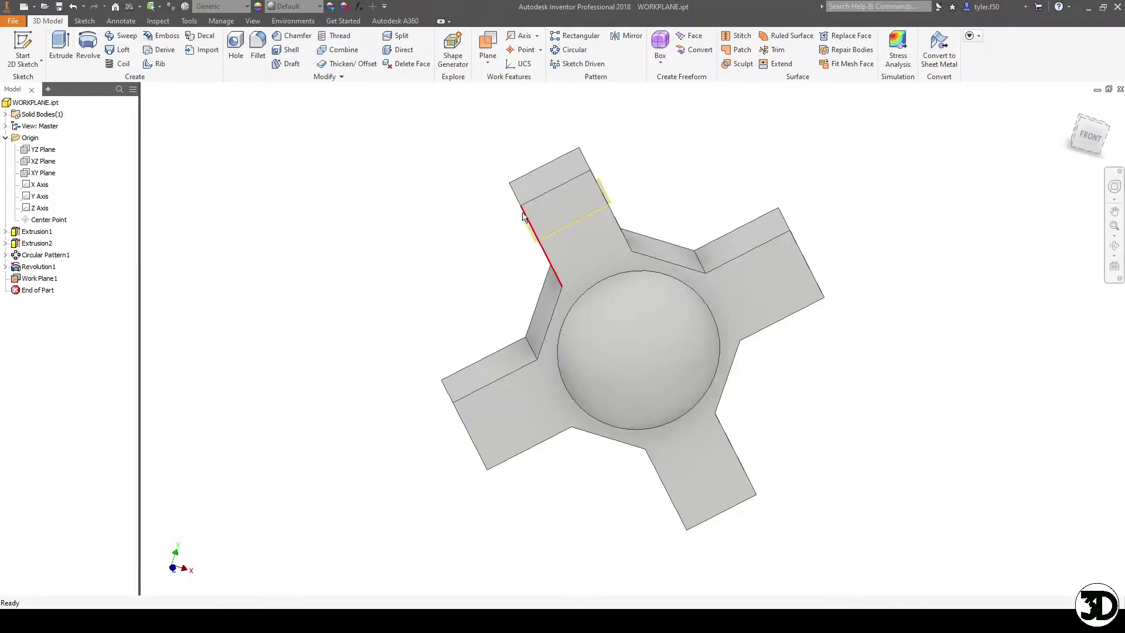
- Start a sketch on Work Plane1 and project the body's cut edges into it
{"action": "key", "text": "s"}
{"action": "left_click", "coordinate": [527, 242]}
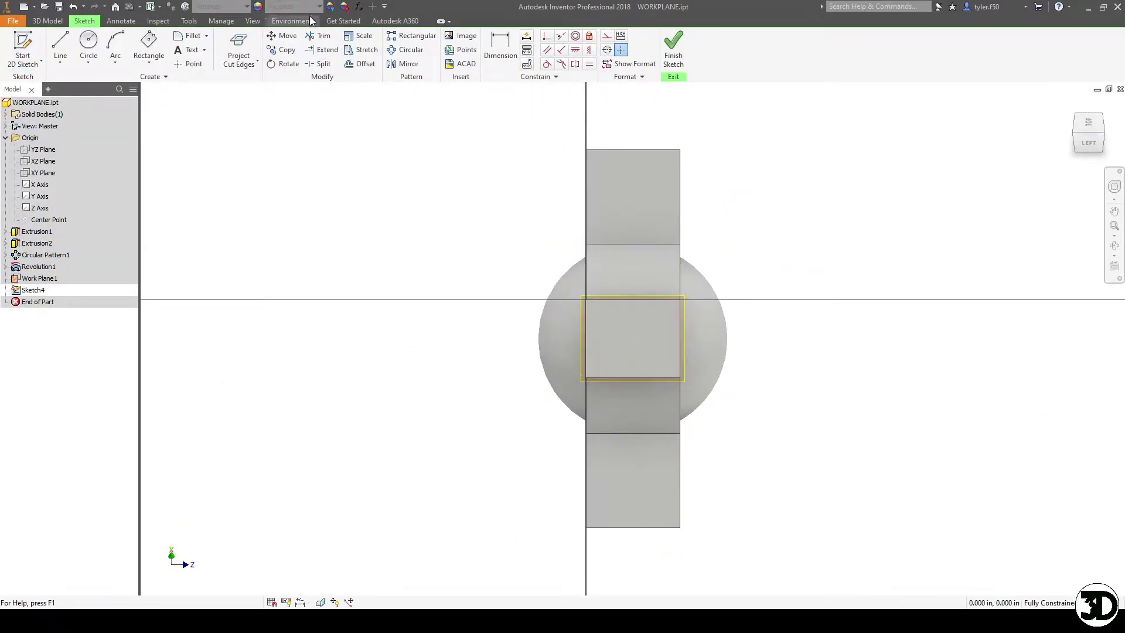
{"action": "left_click", "coordinate": [249, 50]}
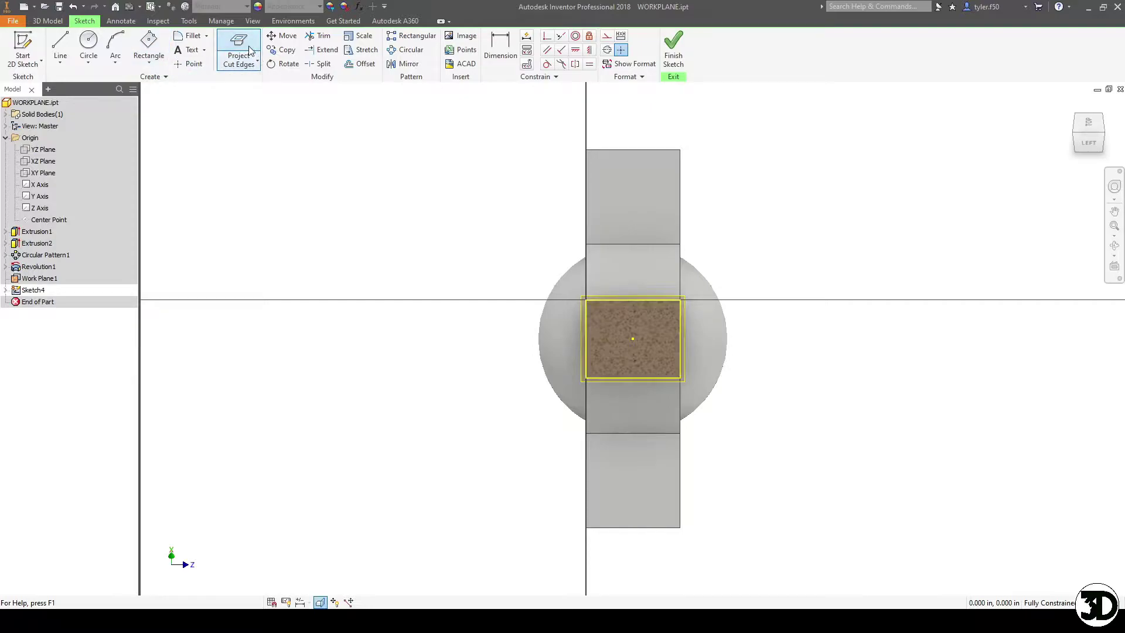
- Draw a circle at the sketch centre point and dimension its diameter to 1.5
{"action": "left_click", "coordinate": [88, 59]}
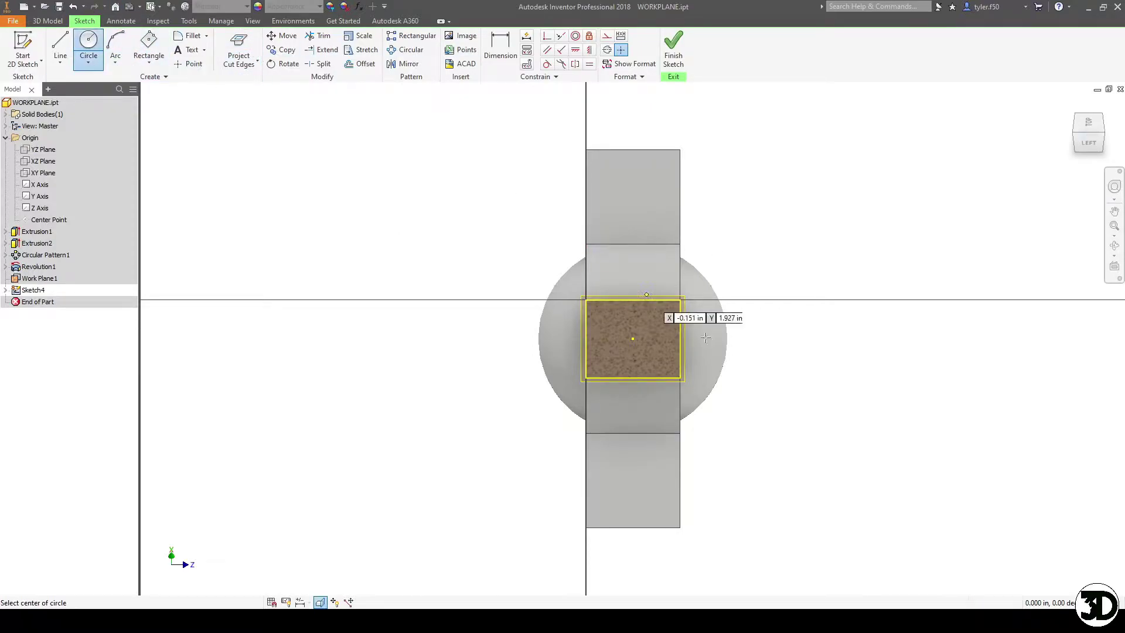
{"action": "left_click", "coordinate": [633, 338]}
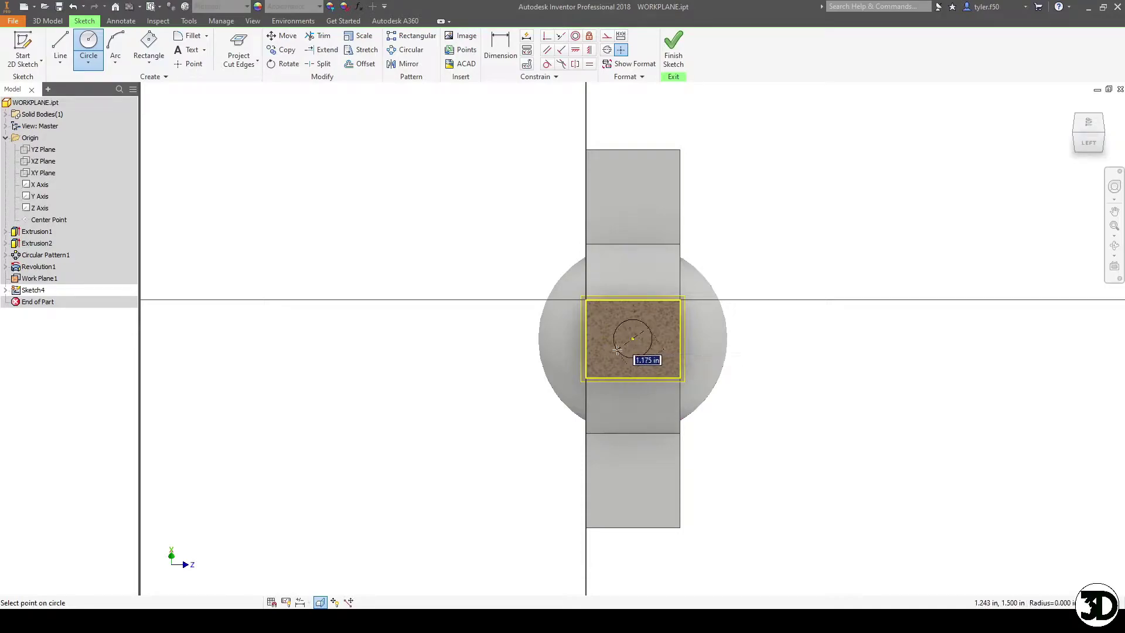
{"action": "left_click", "coordinate": [612, 359]}
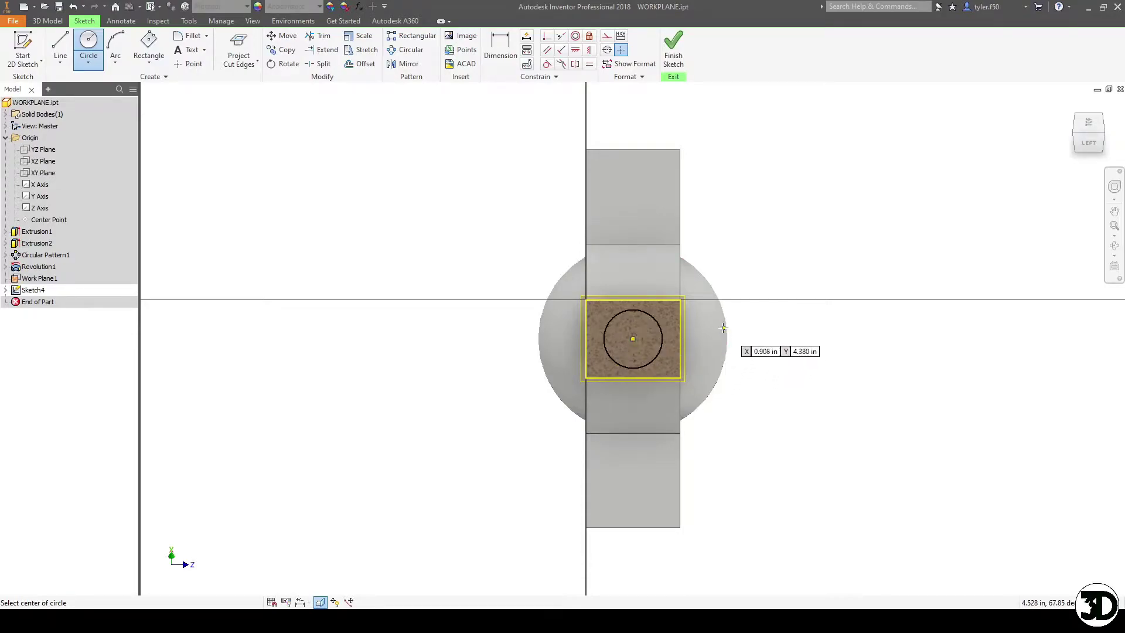
{"action": "key", "text": "d"}
{"action": "left_click", "coordinate": [652, 316]}
{"action": "left_click", "coordinate": [746, 305]}
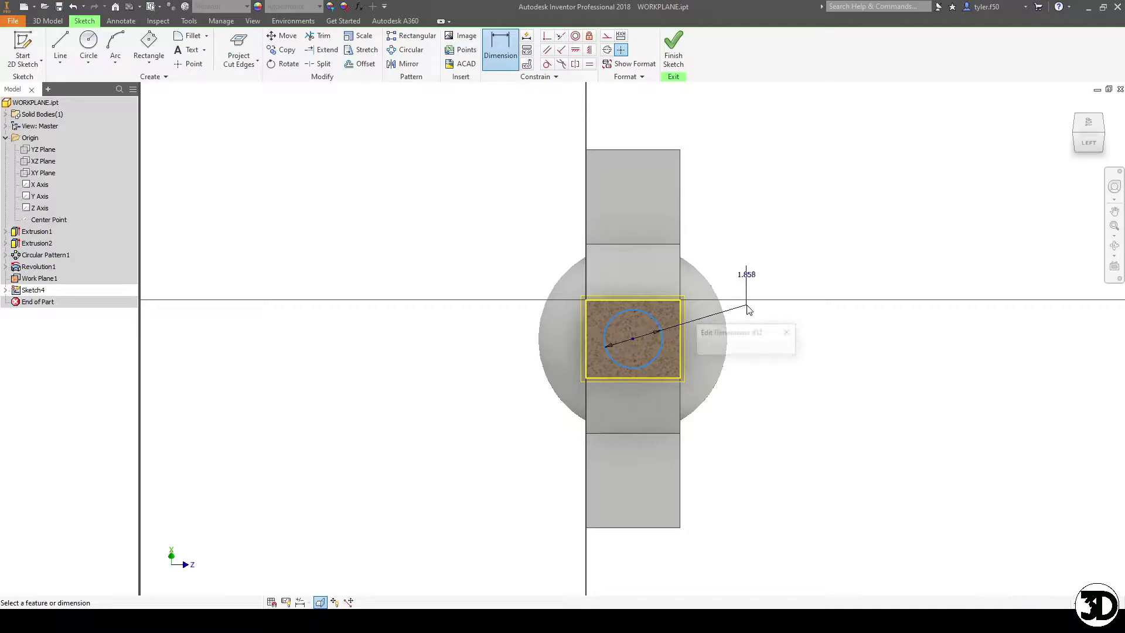
{"action": "type", "text": "1.5"}
{"action": "key", "text": "Return"}
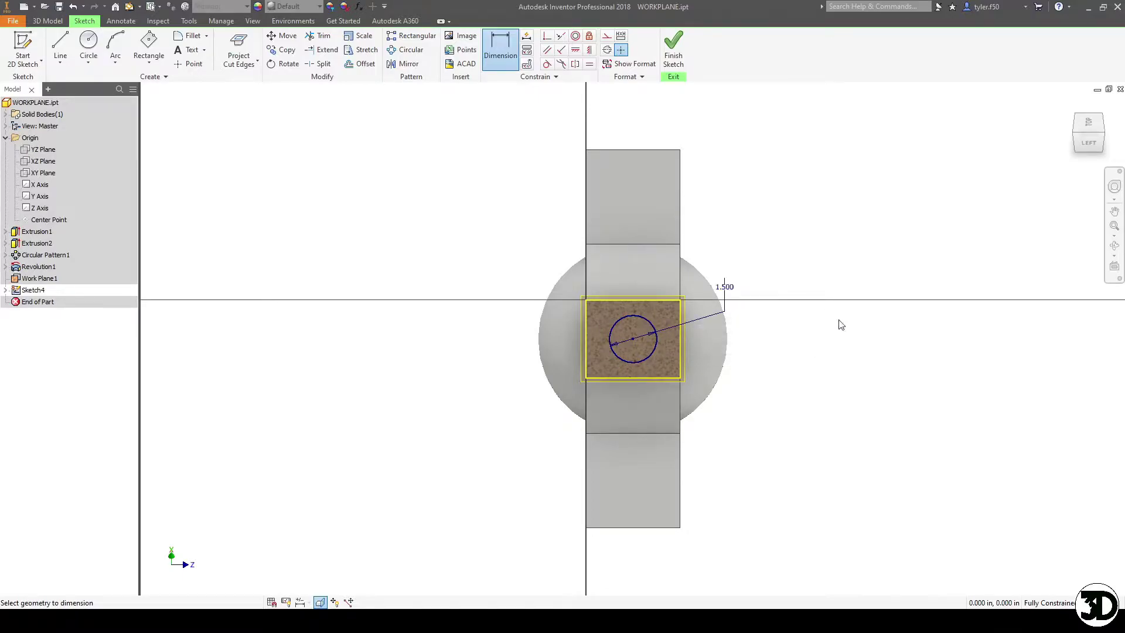
- Extrude the 1.5 circle as a cut, direction flipped outward, with All extents as Extrusion3
{"action": "key", "text": "e"}
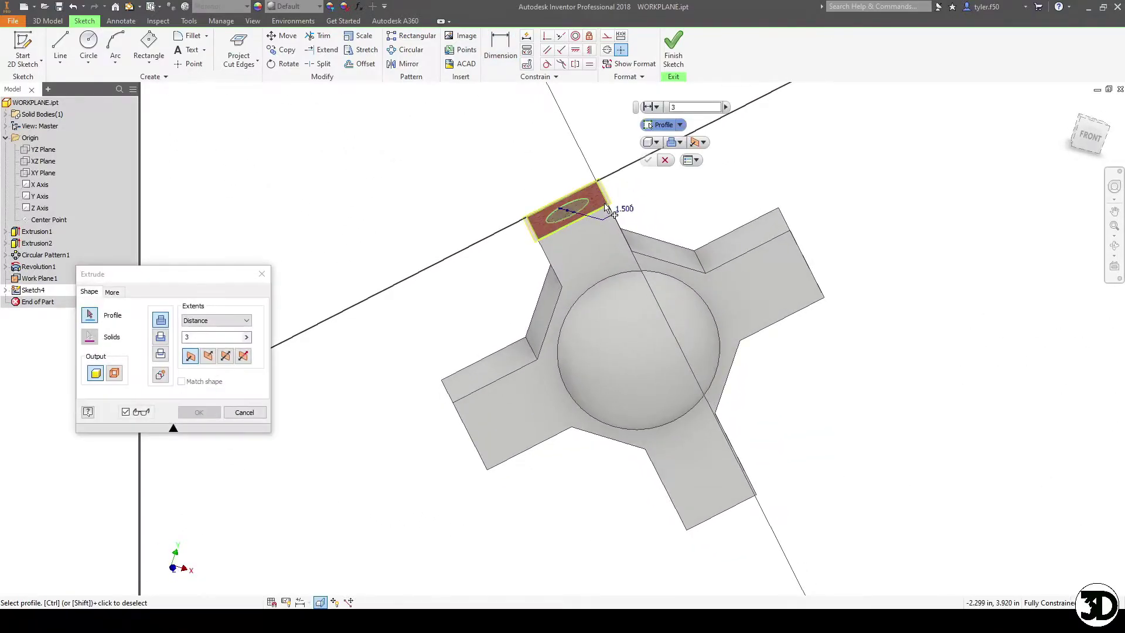
{"action": "left_click", "coordinate": [161, 336]}
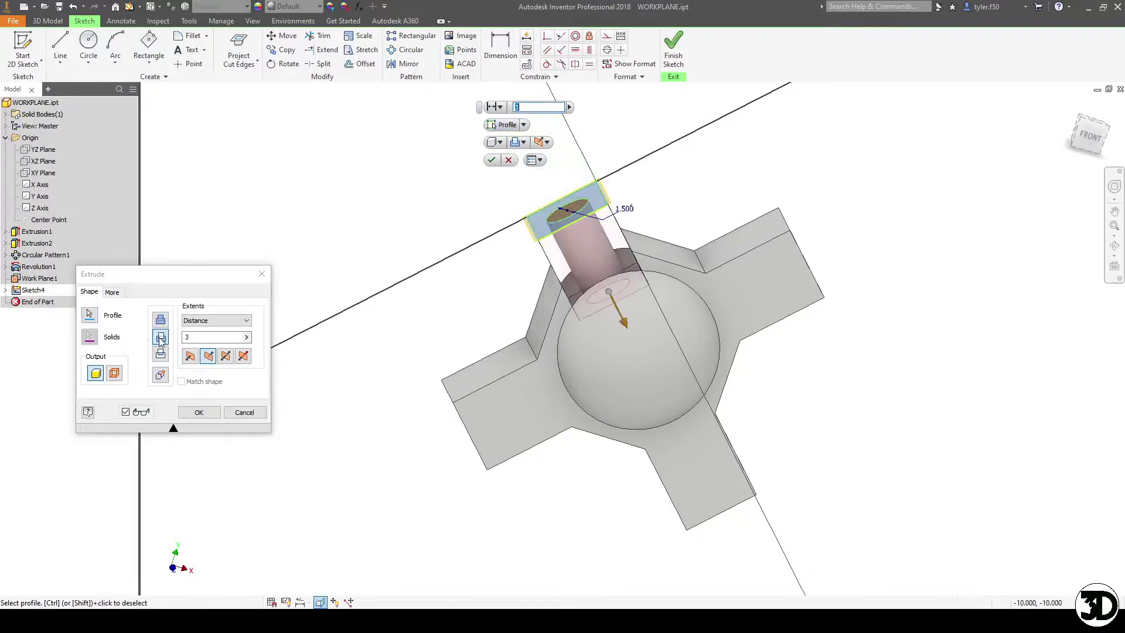
{"action": "left_click", "coordinate": [190, 356]}
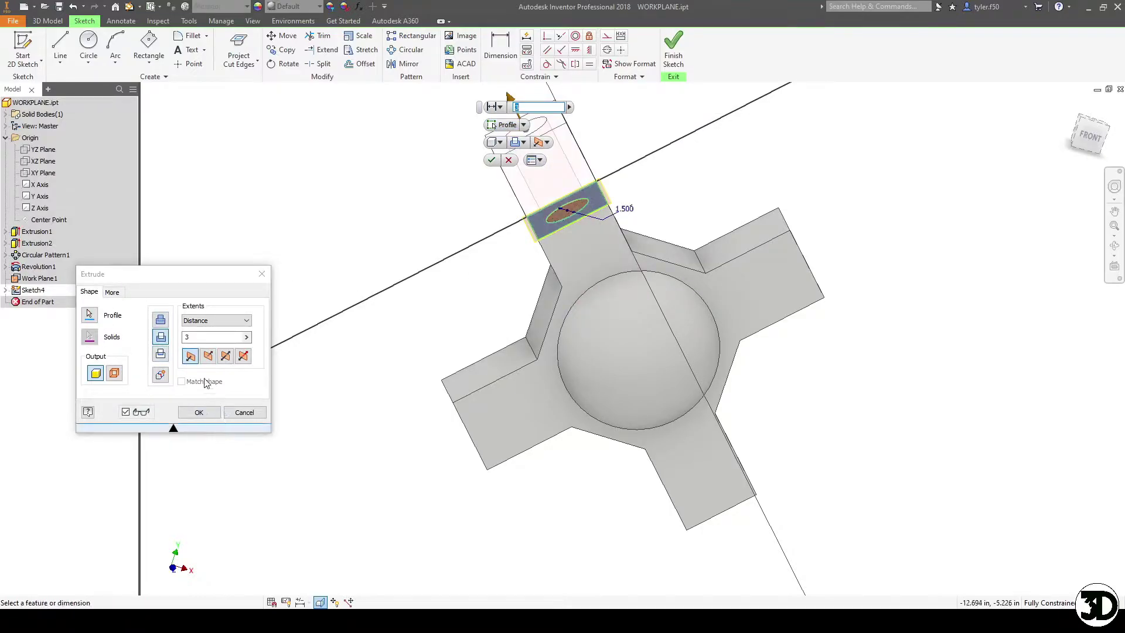
{"action": "left_click", "coordinate": [218, 320]}
{"action": "left_click", "coordinate": [202, 360]}
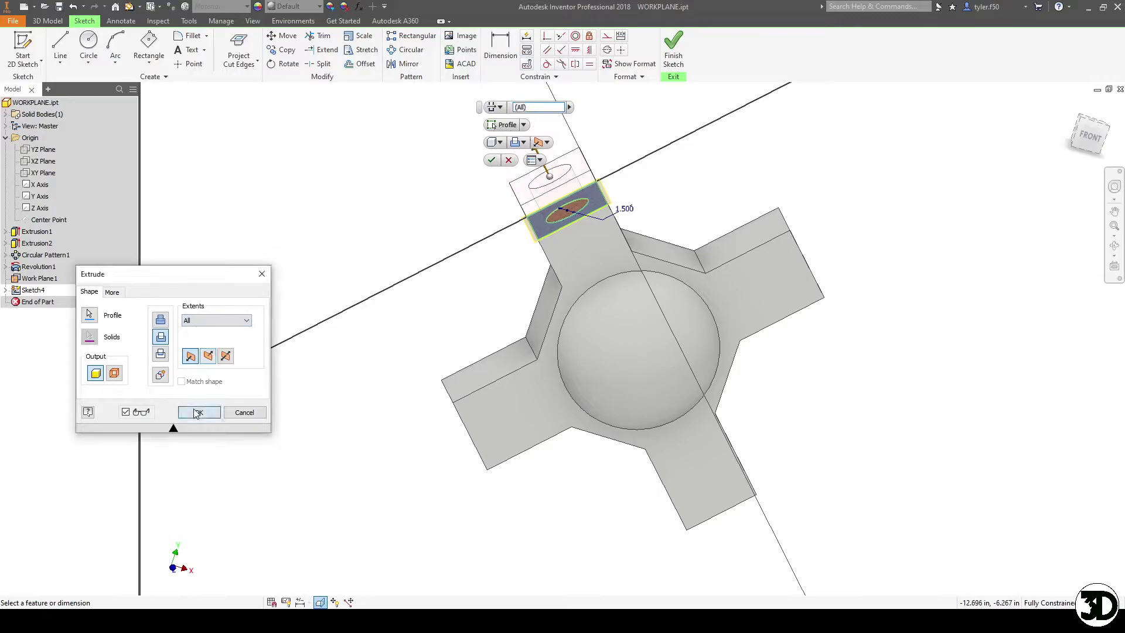
{"action": "left_click", "coordinate": [198, 411]}
{"action": "key", "text": "F4"}
{"action": "left_click_drag", "start_coordinate": [757, 408], "coordinate": [743, 309]}
{"action": "key", "text": "F4"}
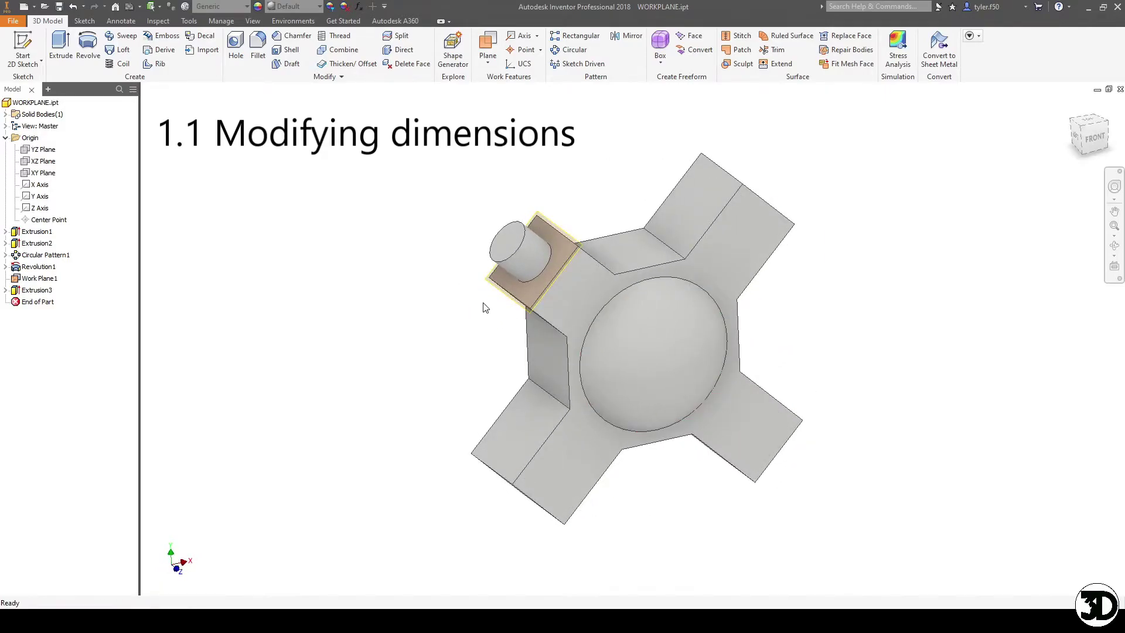
- Change Work Plane1's offset dimension to -1 in
{"action": "right_click", "coordinate": [40, 279]}
{"action": "left_click", "coordinate": [98, 349]}
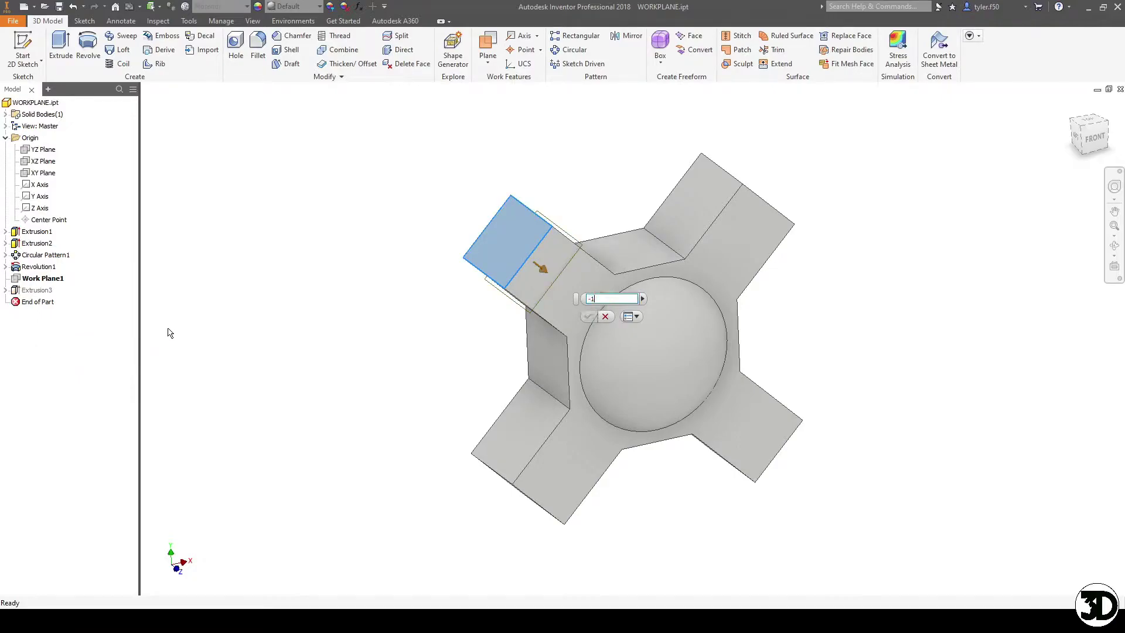
{"action": "key", "text": "Return"}
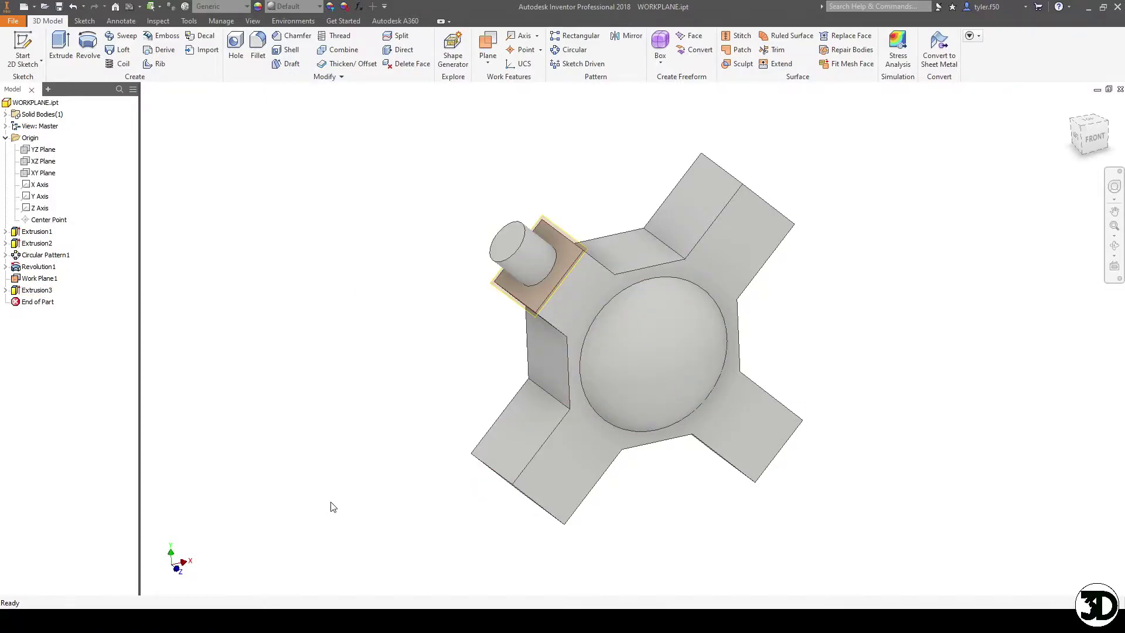
- Change Extrusion3's extents from All to a 3 in distance
{"action": "right_click", "coordinate": [26, 290]}
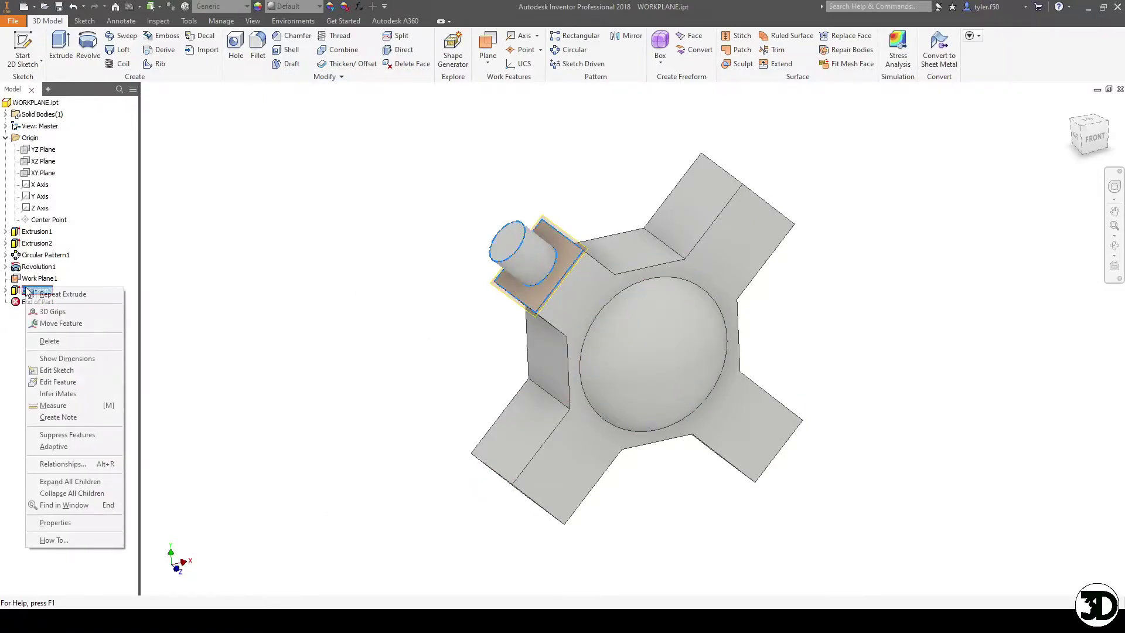
{"action": "left_click", "coordinate": [75, 384]}
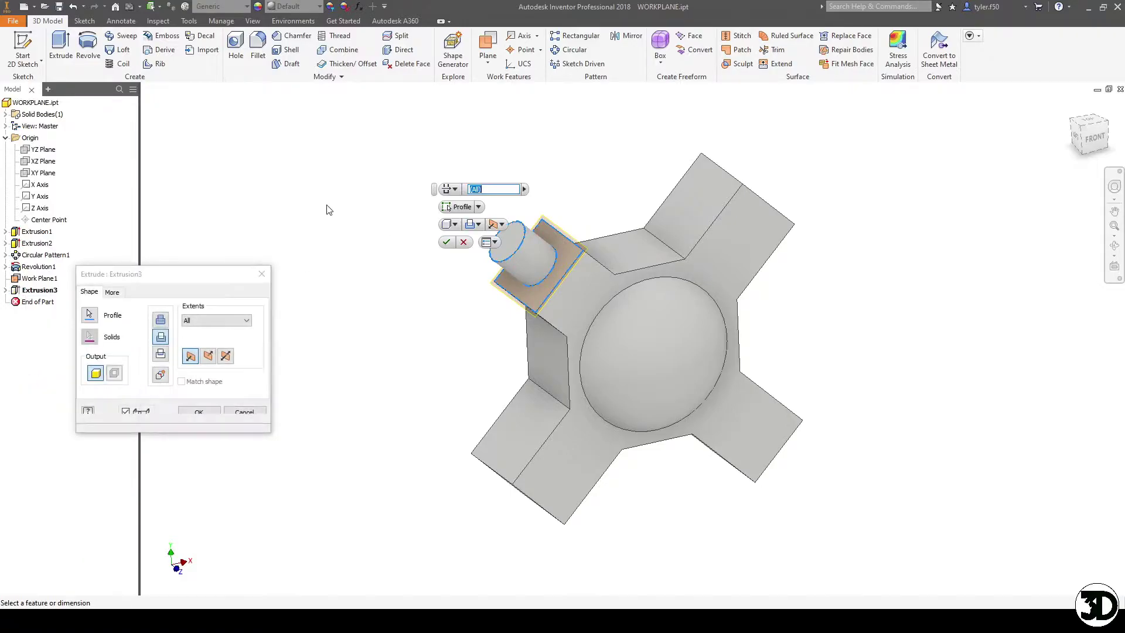
{"action": "left_click", "coordinate": [202, 320]}
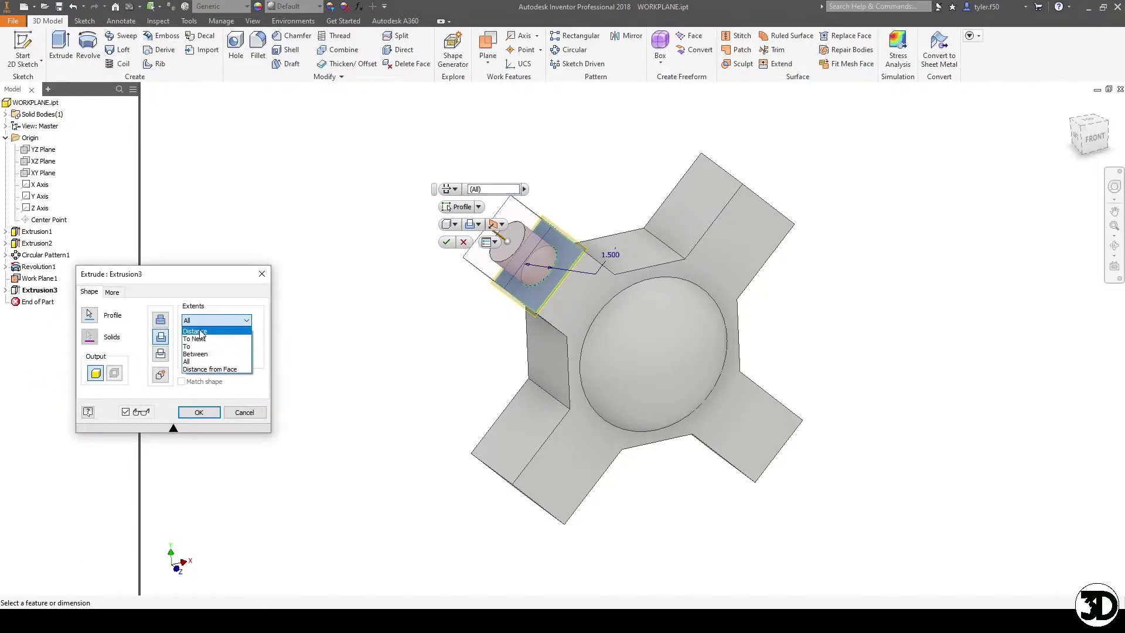
{"action": "left_click", "coordinate": [200, 331]}
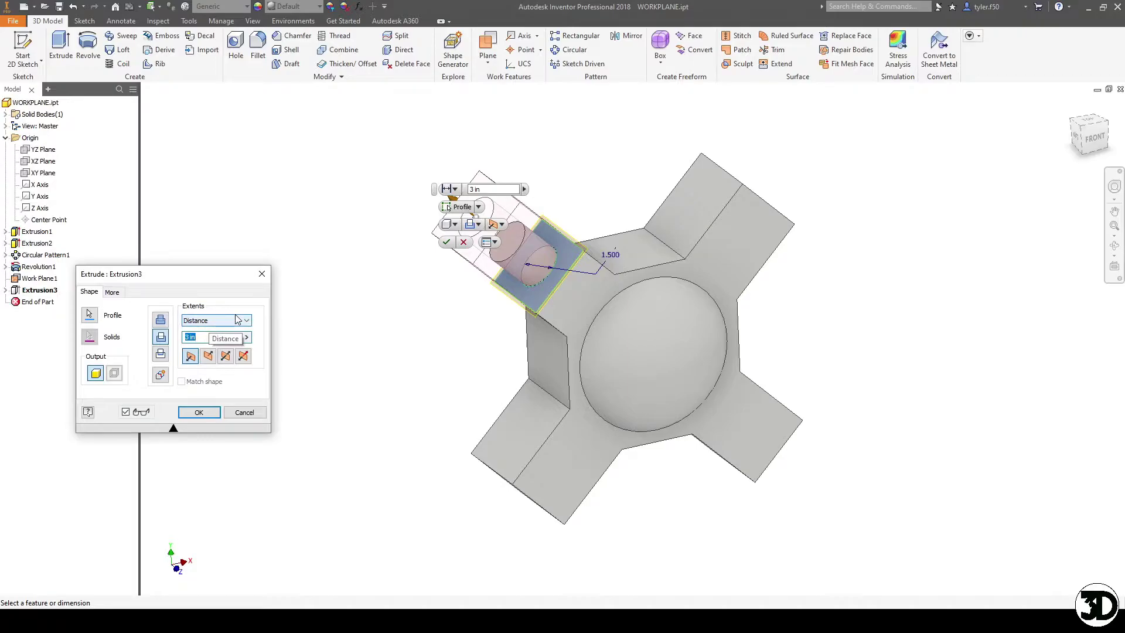
{"action": "key", "text": "Return"}
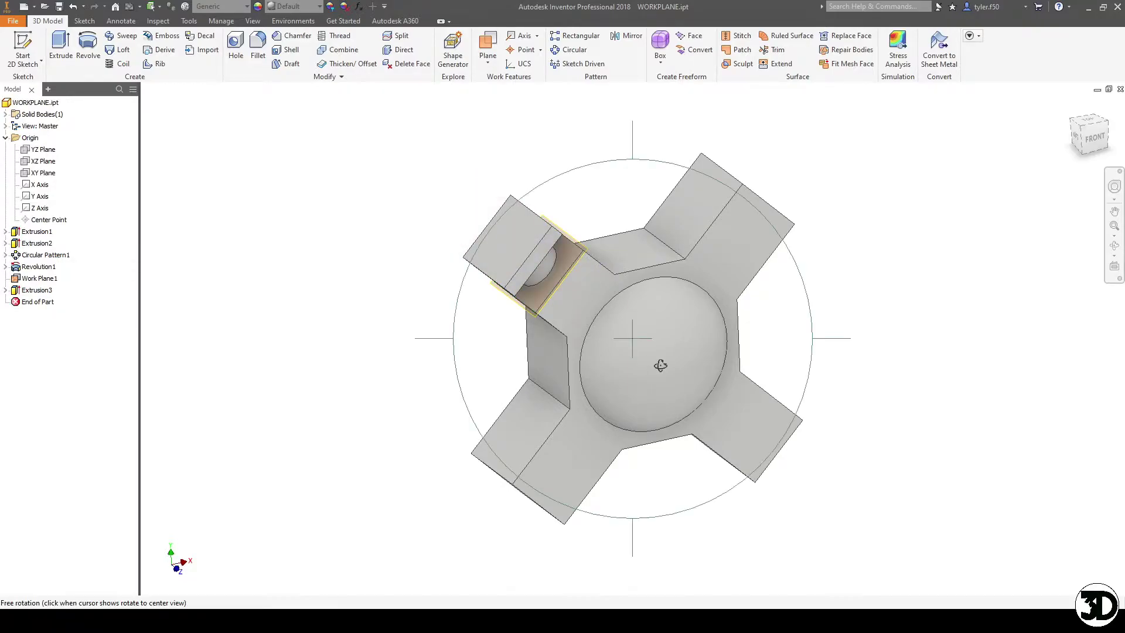
{"action": "middle_click_drag", "start_coordinate": [642, 352], "coordinate": [612, 336], "text": "shift"}
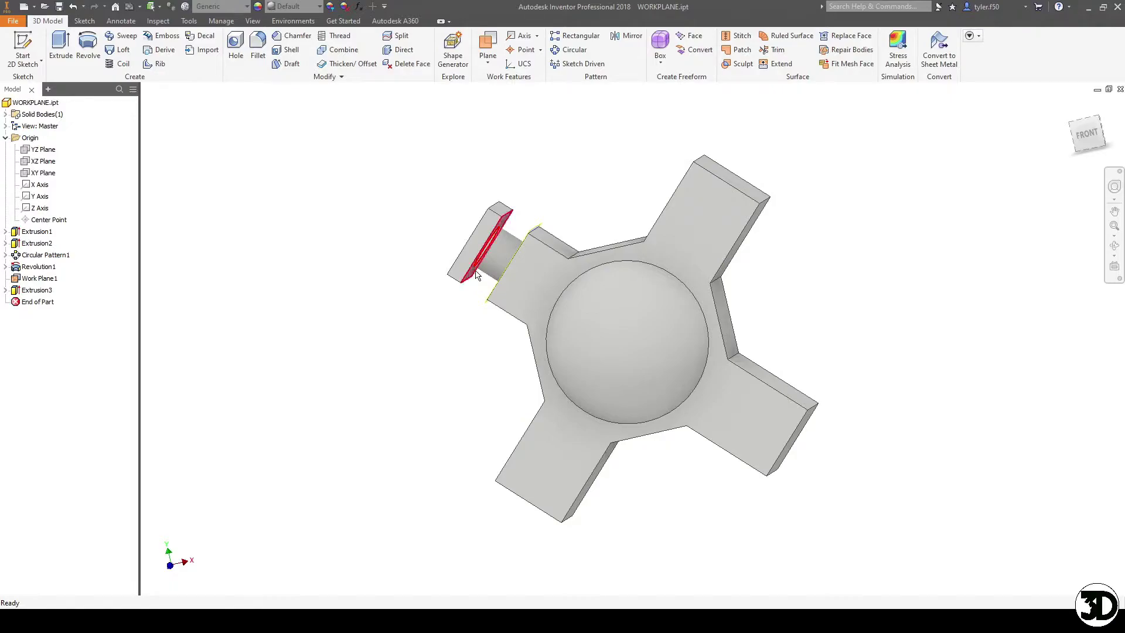
- Redefine Work Plane1 with a -1.375 in offset
{"action": "right_click", "coordinate": [52, 276]}
{"action": "left_click", "coordinate": [126, 346]}
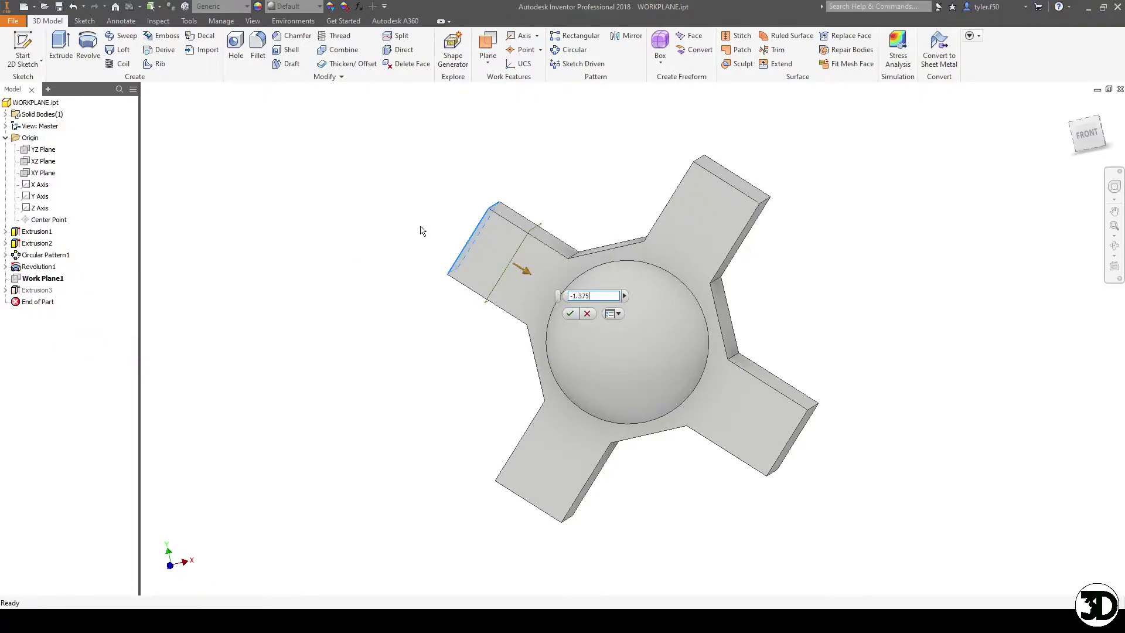
{"action": "type", "text": "-1.375"}
{"action": "key", "text": "Return"}
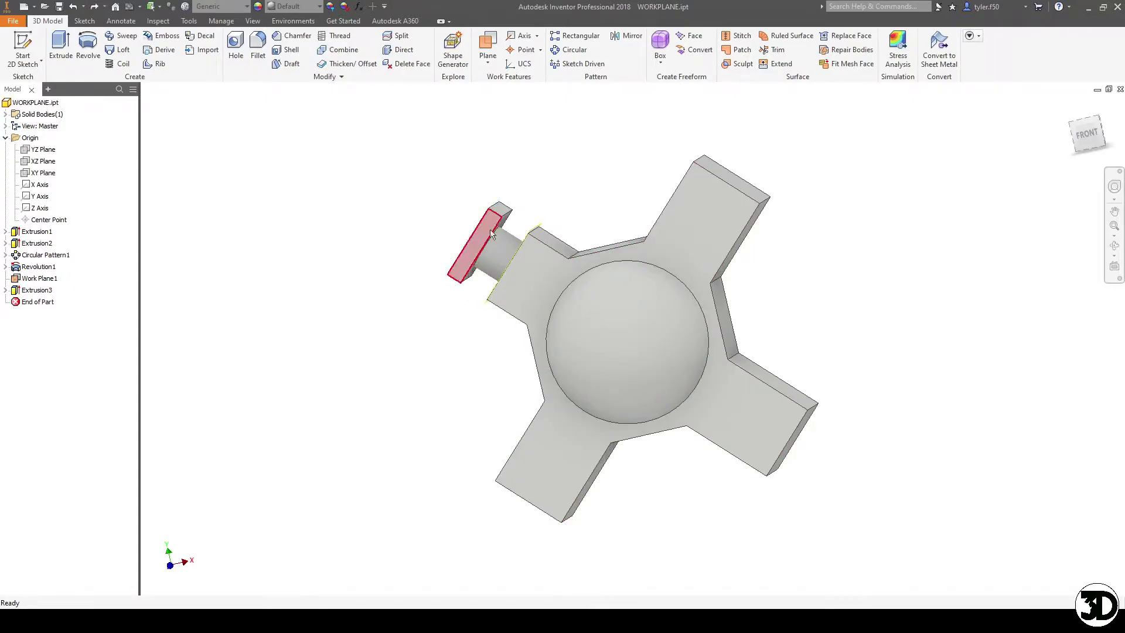
- Set Extrusion3's extents back to All
{"action": "right_click", "coordinate": [42, 291]}
{"action": "left_click", "coordinate": [67, 388]}
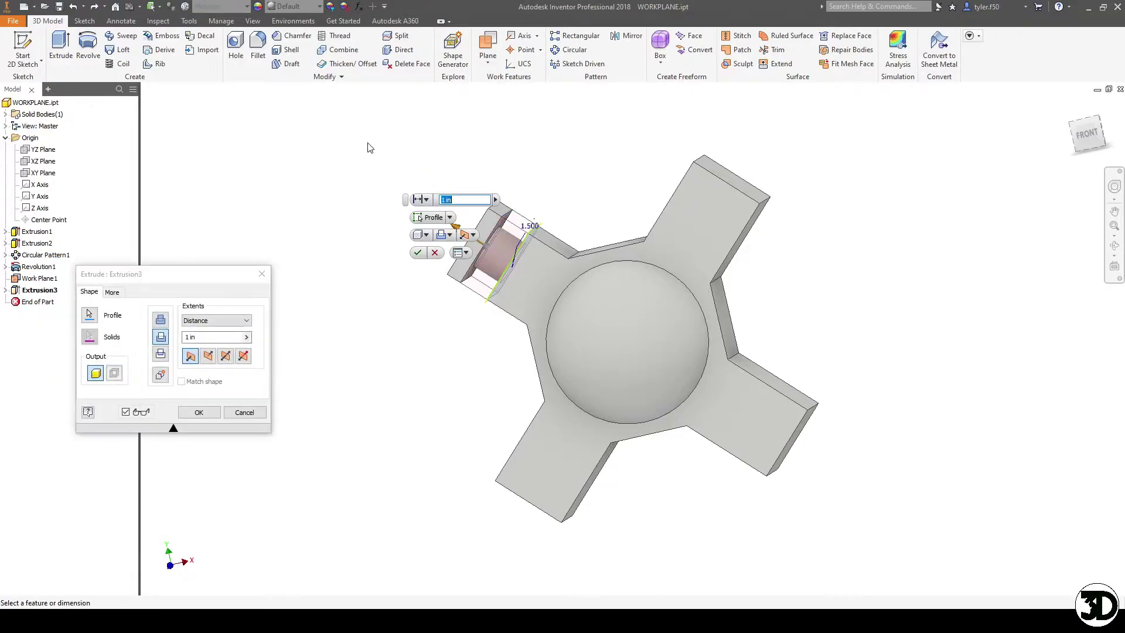
{"action": "left_click", "coordinate": [216, 320]}
{"action": "left_click", "coordinate": [193, 356]}
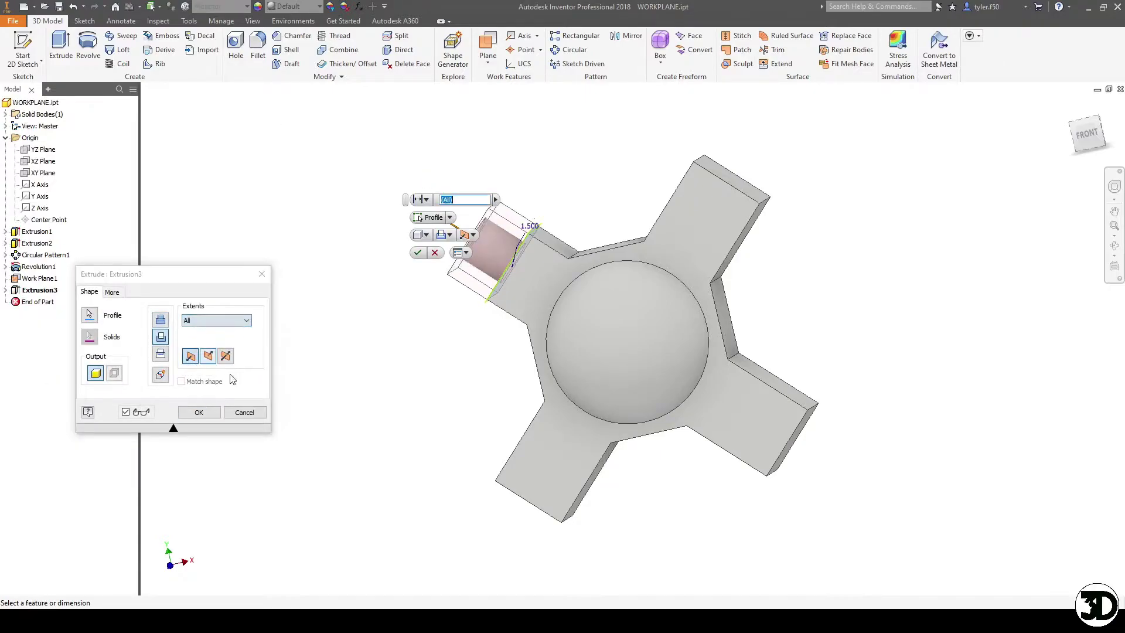
{"action": "left_click", "coordinate": [199, 412]}
{"action": "middle_click_drag", "start_coordinate": [540, 211], "coordinate": [572, 229], "text": "shift"}
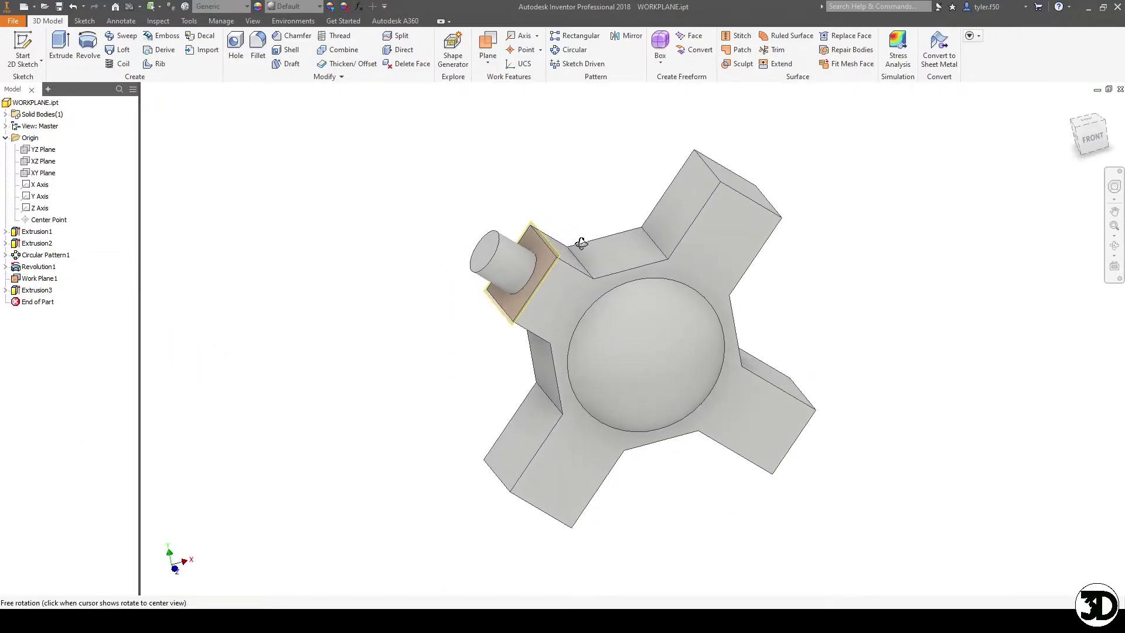
- Create Work Plane2 midway between the two opposite parallel arm faces
{"action": "left_click", "coordinate": [487, 43]}
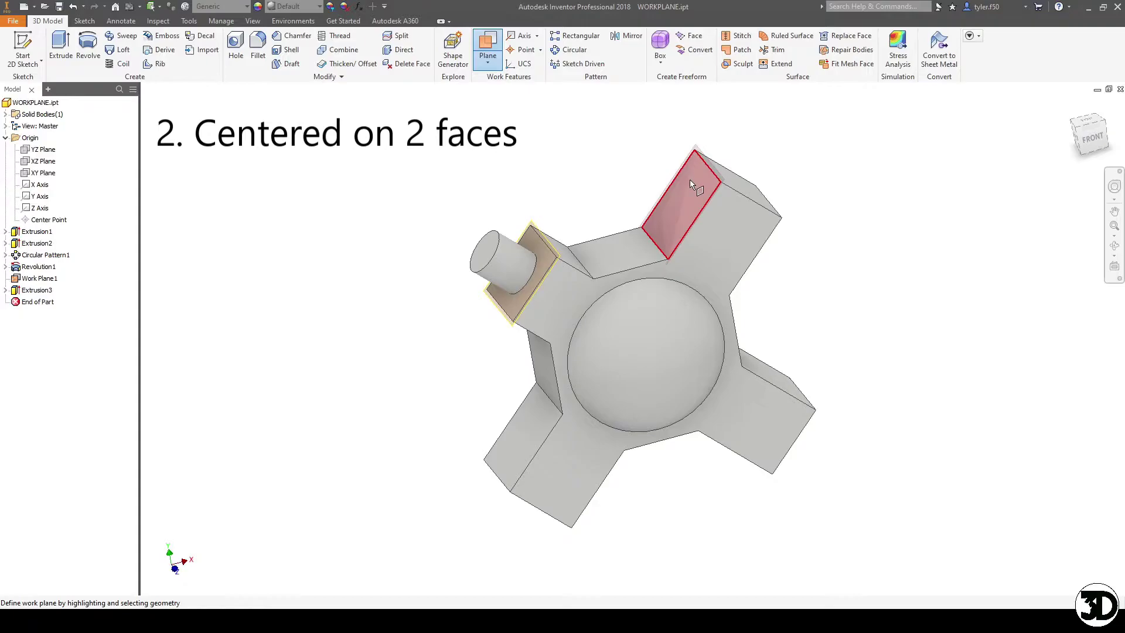
{"action": "left_click", "coordinate": [690, 179]}
{"action": "key", "text": "F4"}
{"action": "left_click_drag", "start_coordinate": [823, 248], "coordinate": [676, 235]}
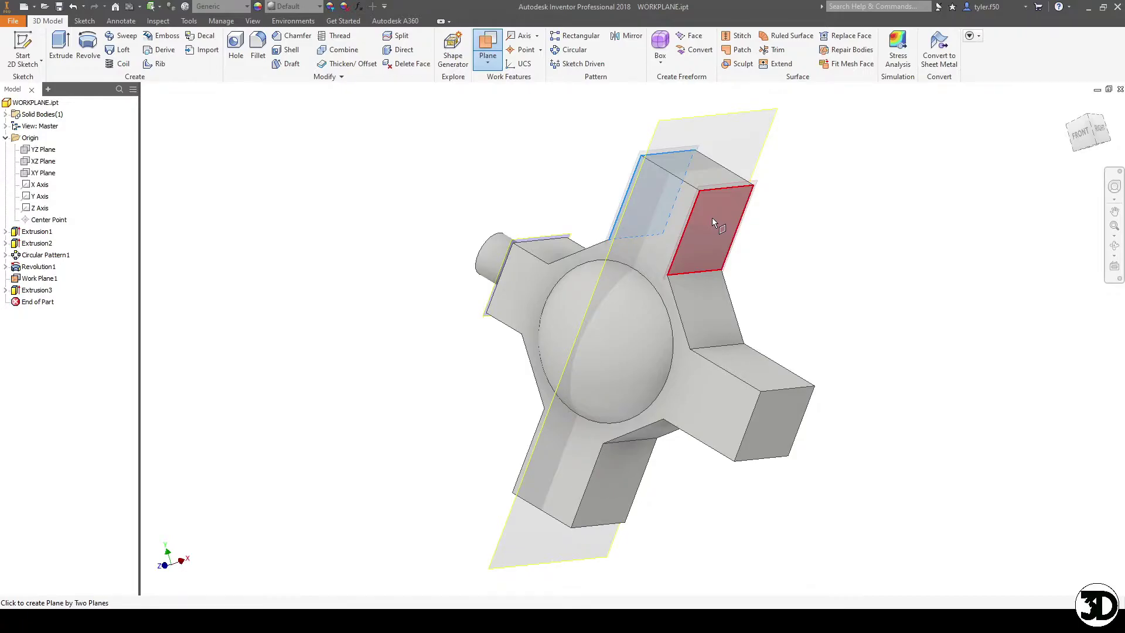
{"action": "left_click", "coordinate": [712, 217]}
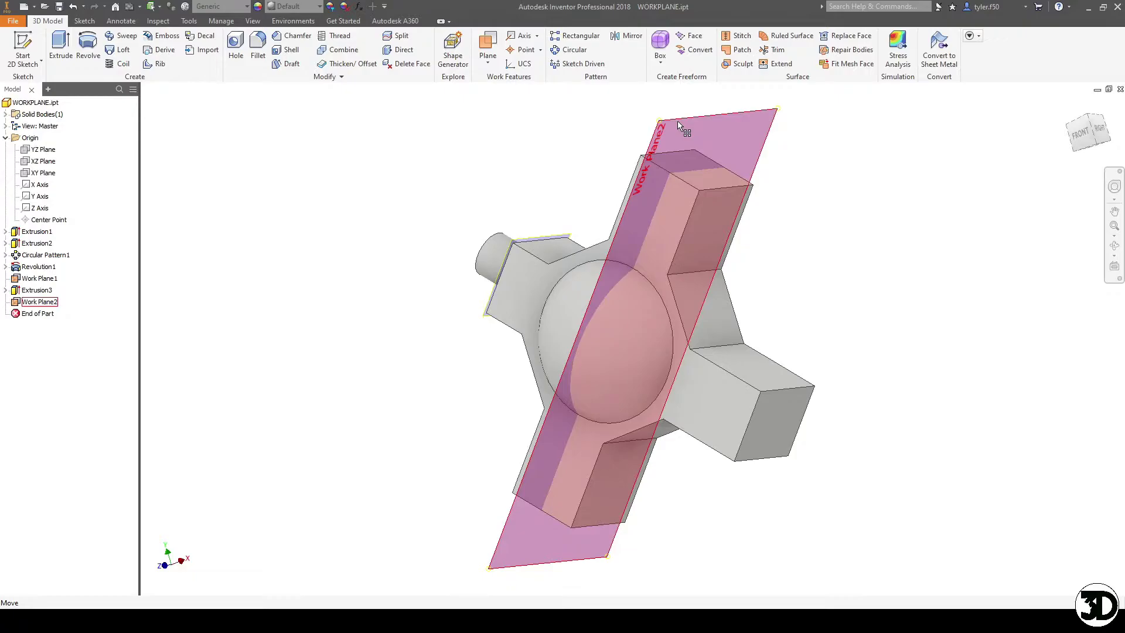
{"action": "middle_click_drag", "start_coordinate": [677, 121], "coordinate": [783, 326], "text": "shift"}
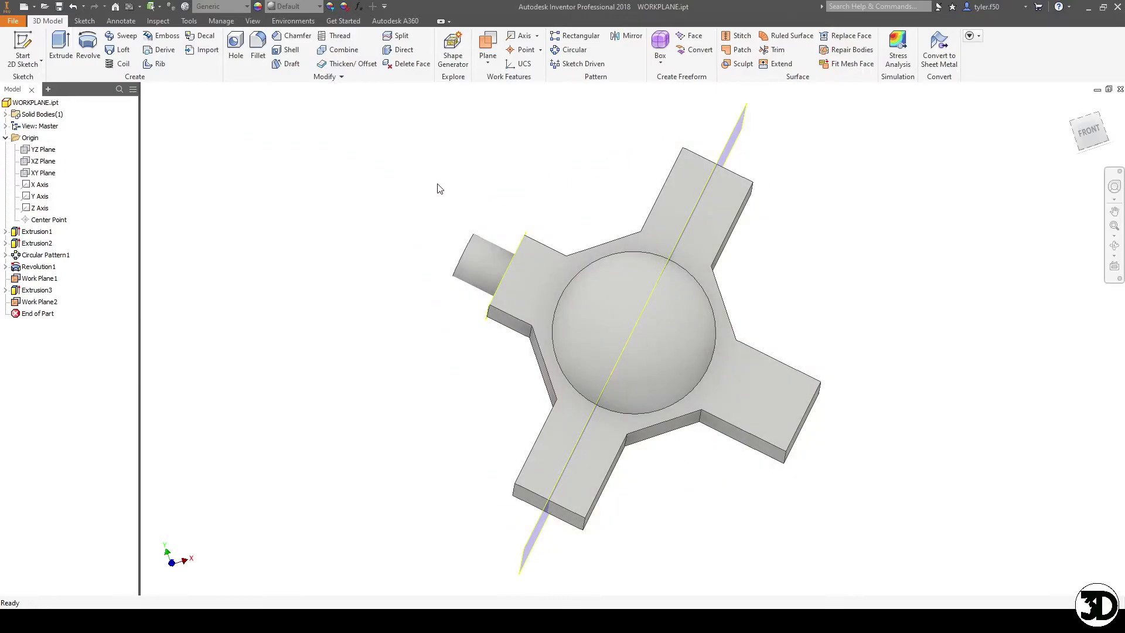
- Start Sketch5 on Work Plane2 and project the upper arm's square face into it
{"action": "key", "text": "s"}
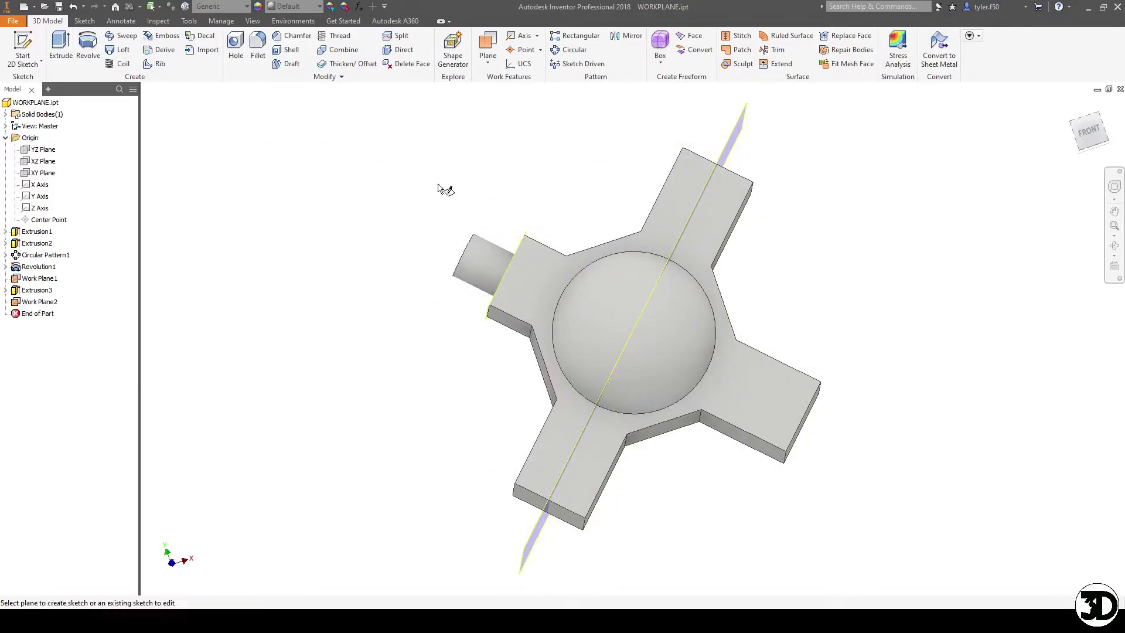
{"action": "left_click", "coordinate": [736, 132]}
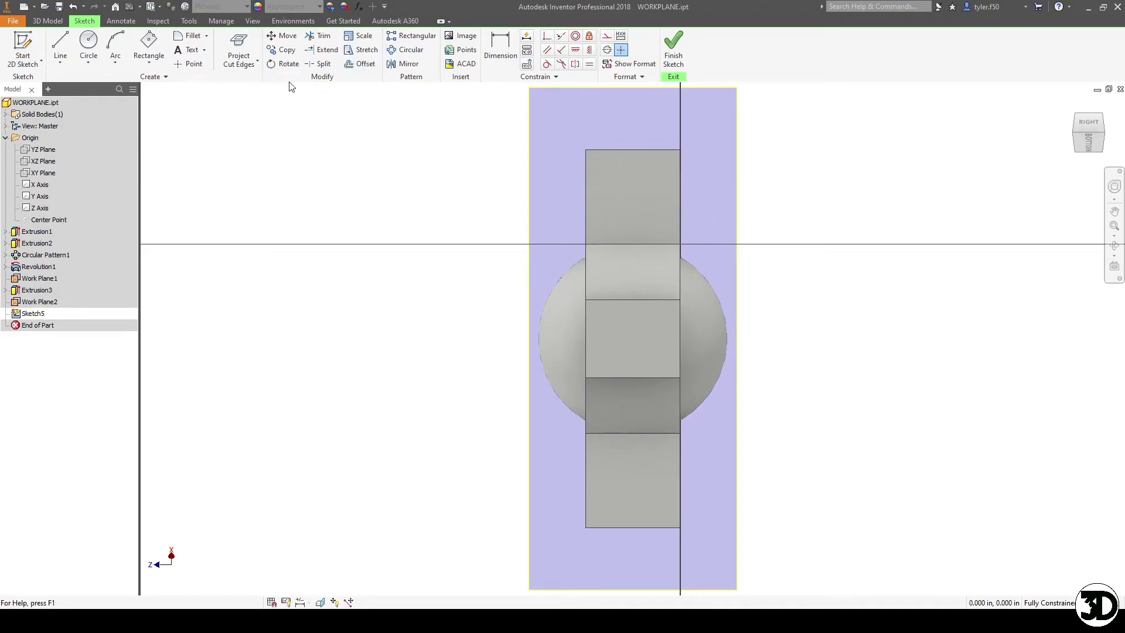
{"action": "left_click", "coordinate": [256, 61]}
{"action": "left_click", "coordinate": [255, 82]}
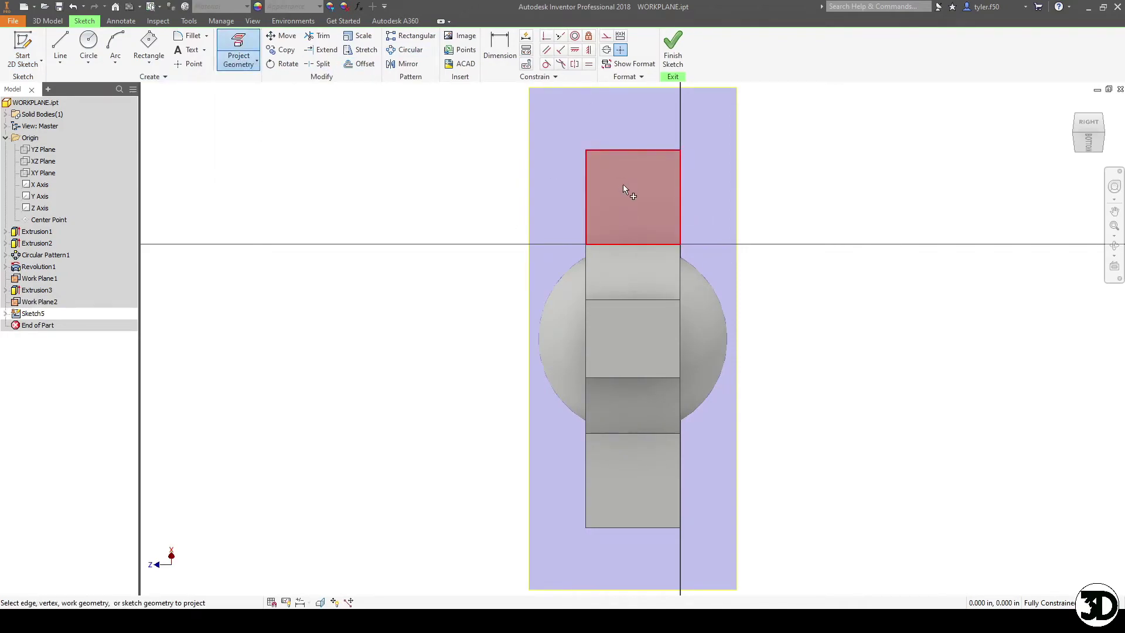
{"action": "left_click", "coordinate": [623, 184]}
{"action": "key", "text": "Escape"}
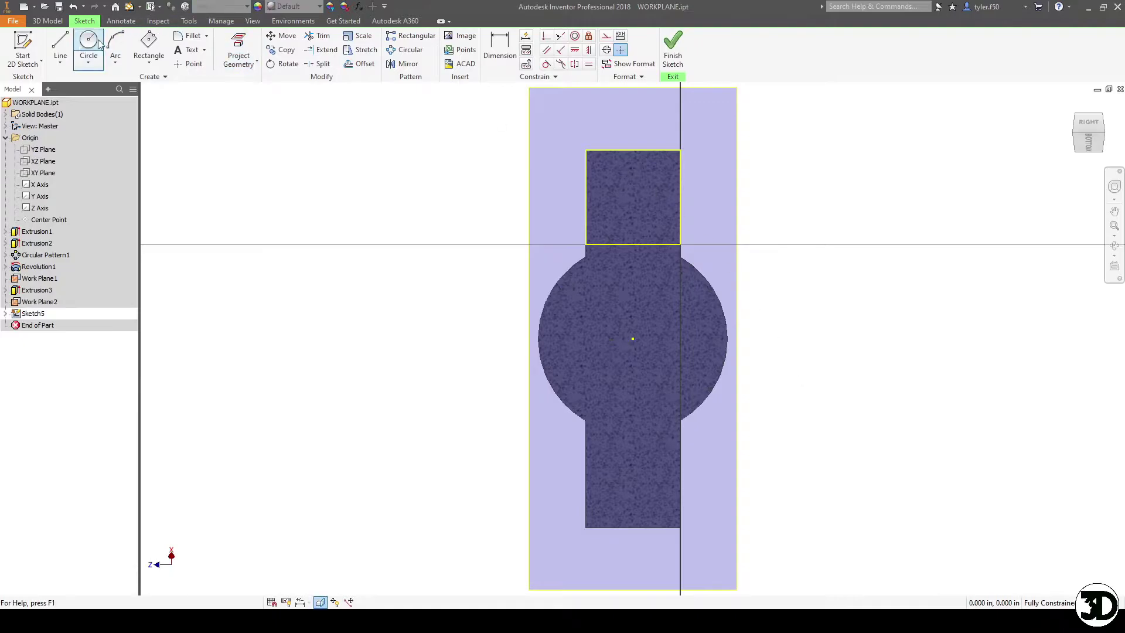
{"action": "left_click", "coordinate": [87, 42]}
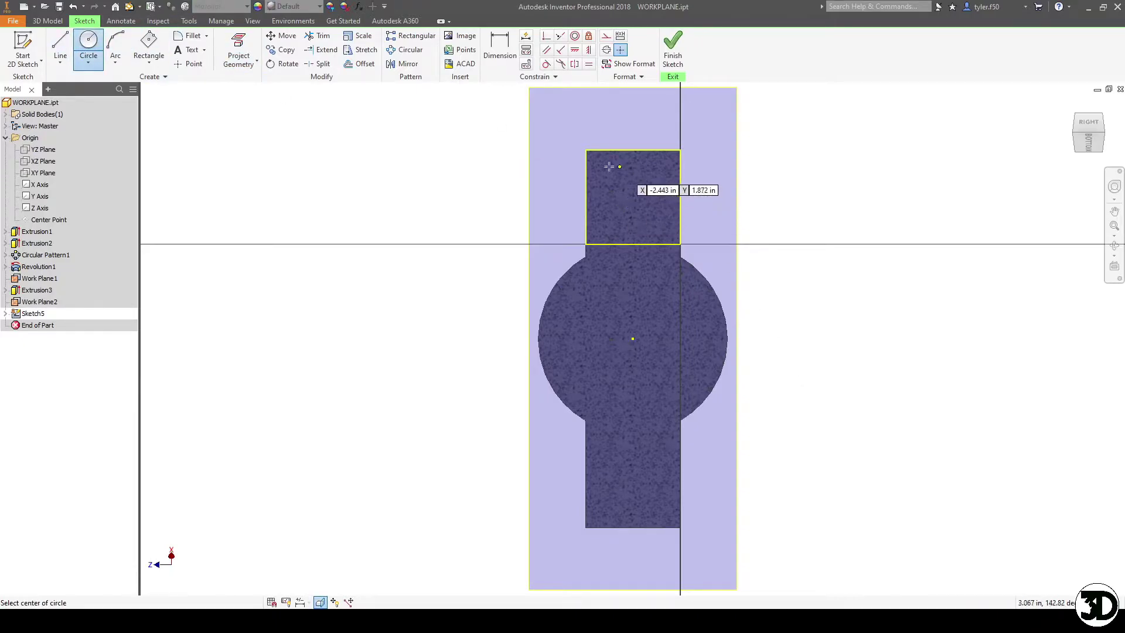
{"action": "left_click", "coordinate": [148, 61]}
- Draw a hexagon in the upper square, make its left edge vertical, and size it 1.375 across flats
{"action": "left_click", "coordinate": [163, 294]}
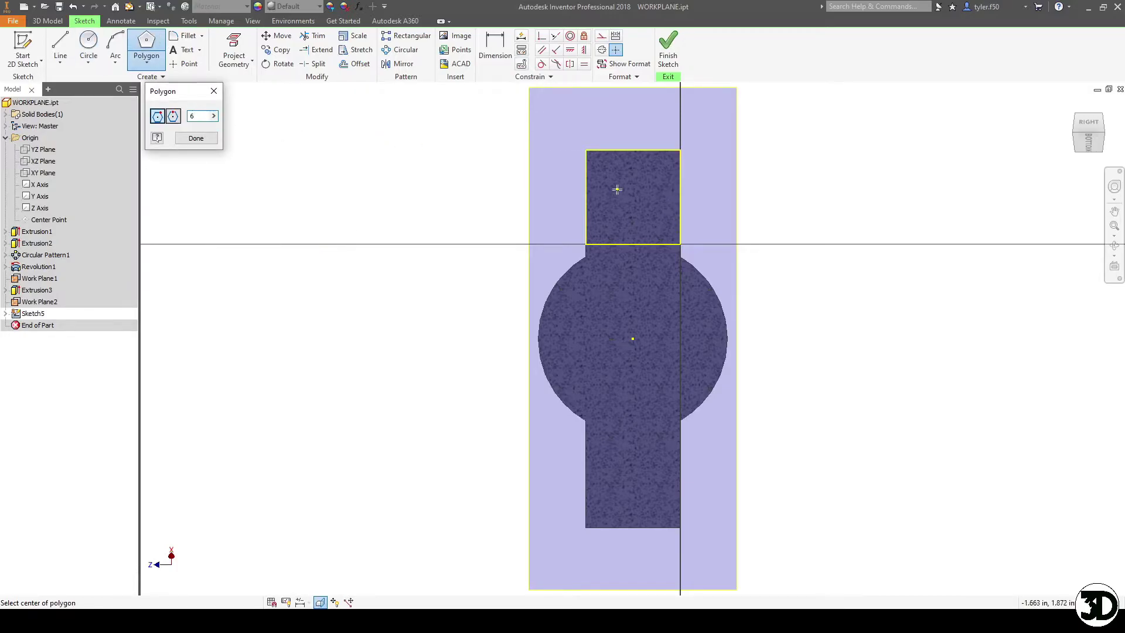
{"action": "scroll", "coordinate": [617, 189], "scroll_direction": "up", "scroll_amount": 3}
{"action": "left_click", "coordinate": [633, 182]}
{"action": "left_click", "coordinate": [613, 227]}
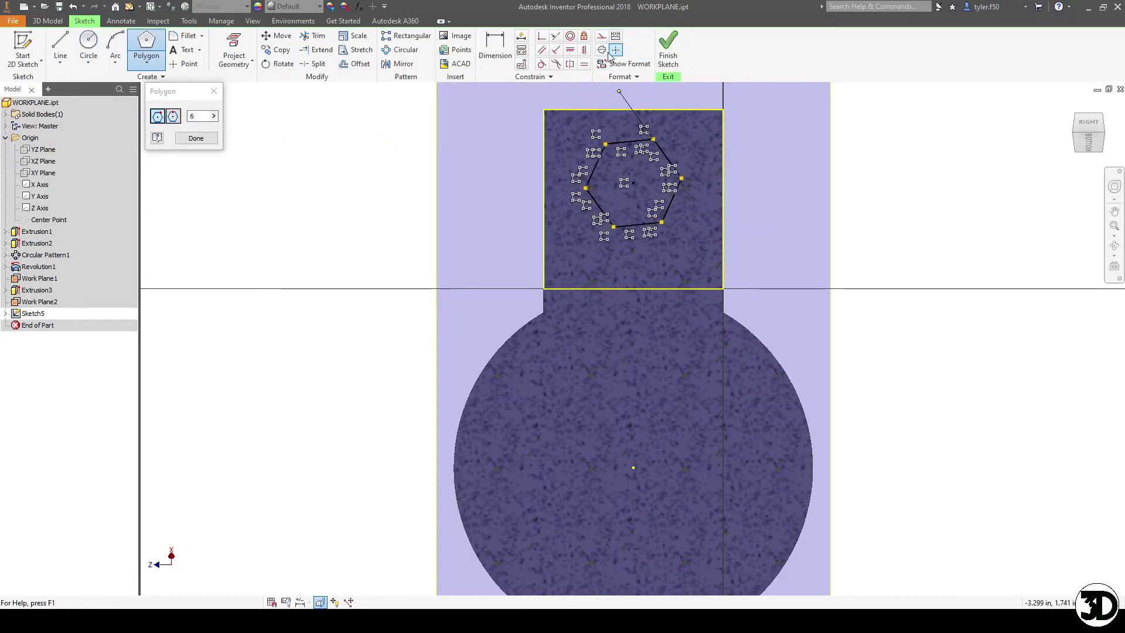
{"action": "left_click", "coordinate": [570, 49]}
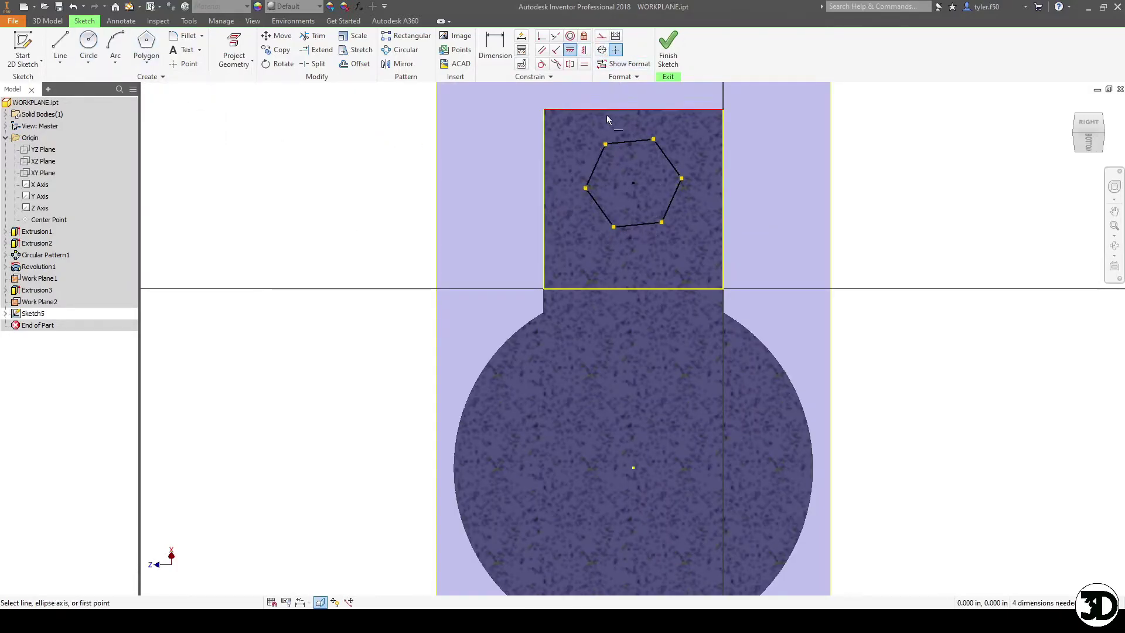
{"action": "left_click", "coordinate": [589, 181]}
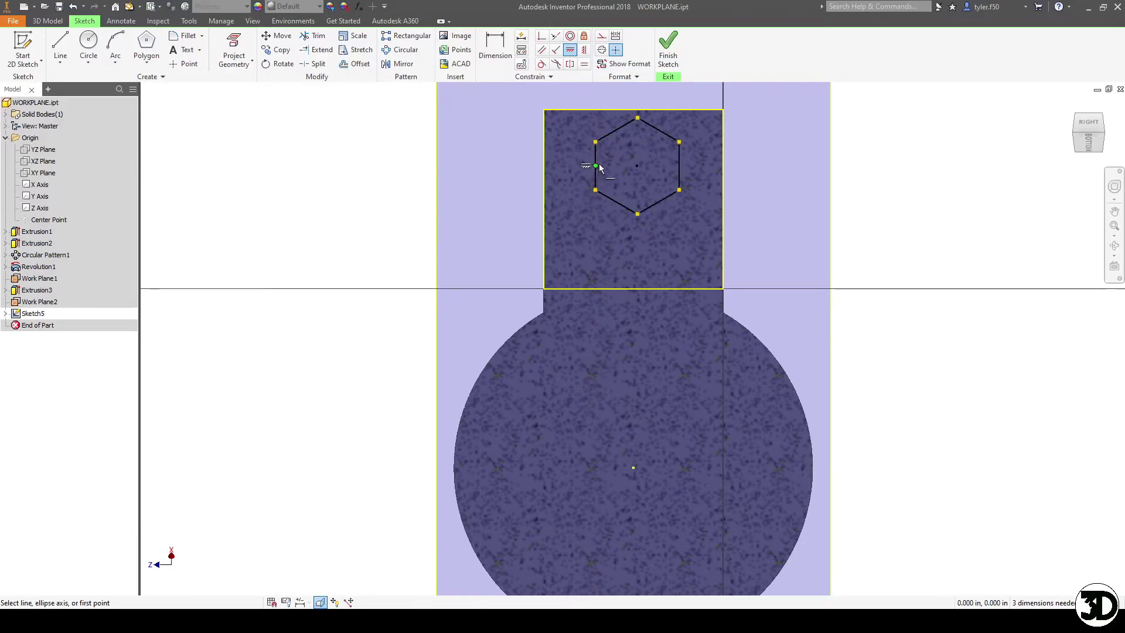
{"action": "key", "text": "d"}
{"action": "left_click", "coordinate": [595, 167]}
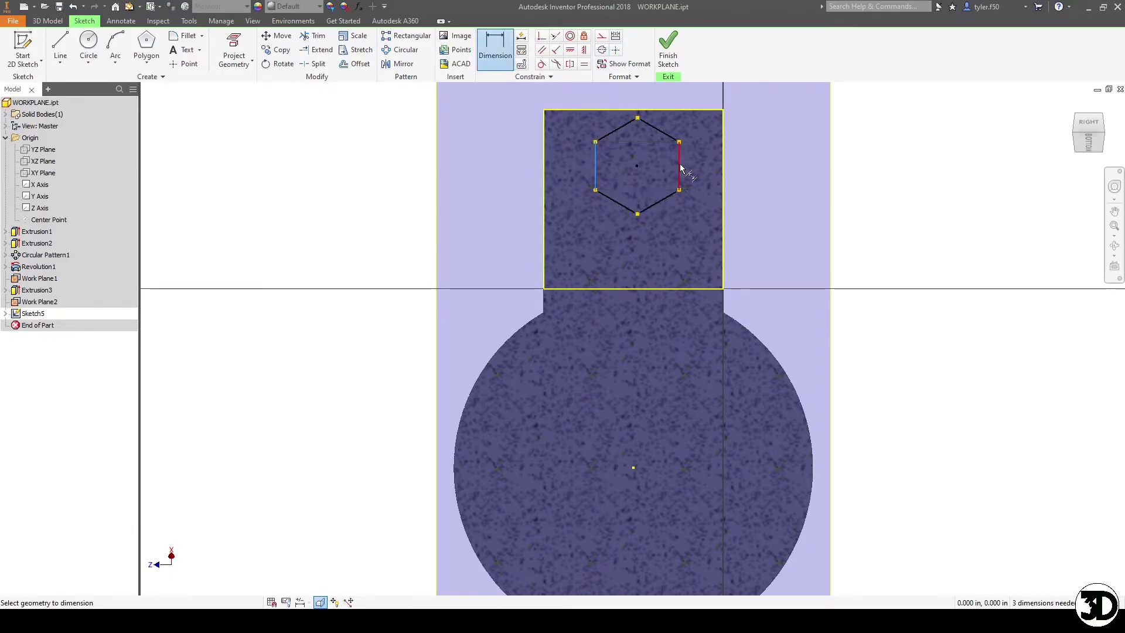
{"action": "left_click", "coordinate": [679, 168]}
{"action": "left_click", "coordinate": [832, 167]}
{"action": "type", "text": "1.3"}
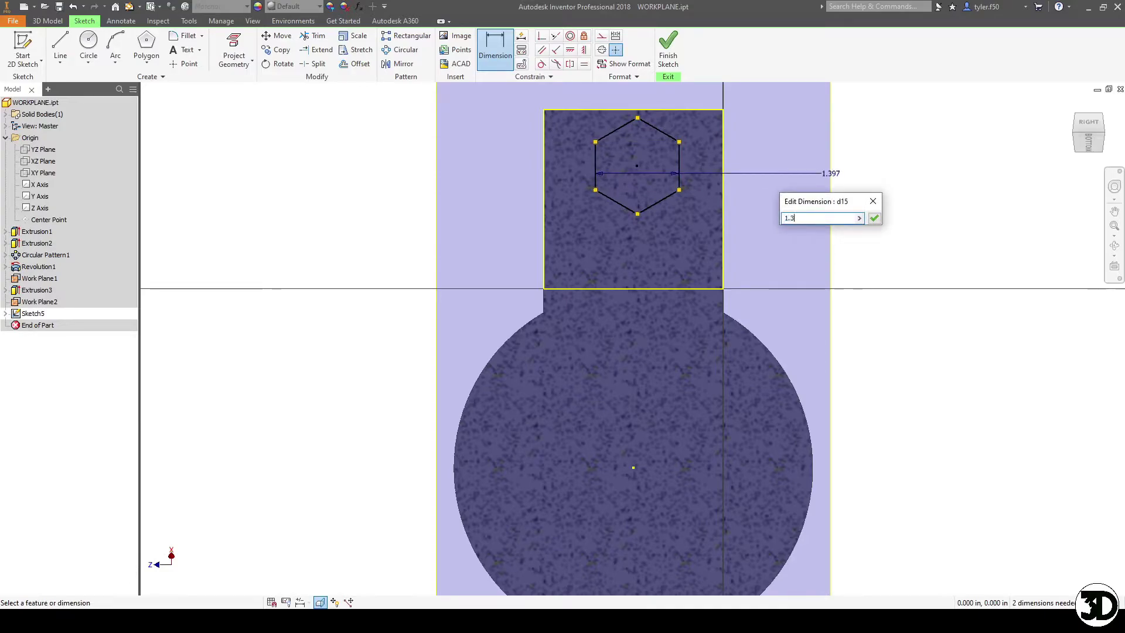
{"action": "type", "text": "75"}
{"action": "key", "text": "Return"}
- Align the hexagon's centre with the square's top midpoint and place it 1.25 below the top edge
{"action": "left_click", "coordinate": [572, 50]}
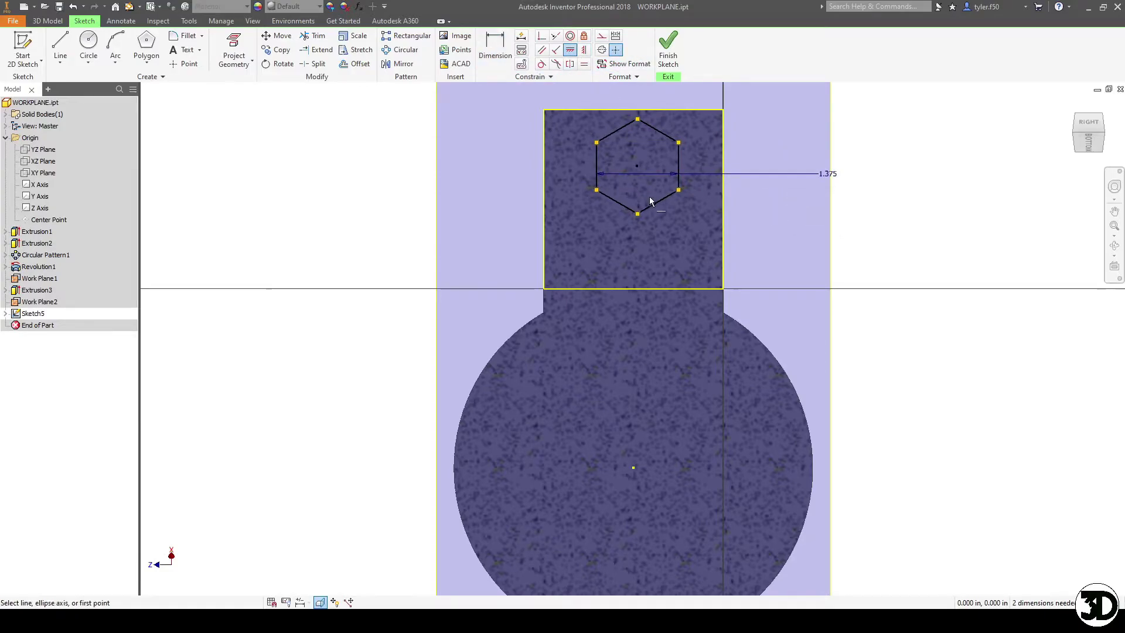
{"action": "left_click", "coordinate": [636, 113]}
{"action": "key", "text": "d"}
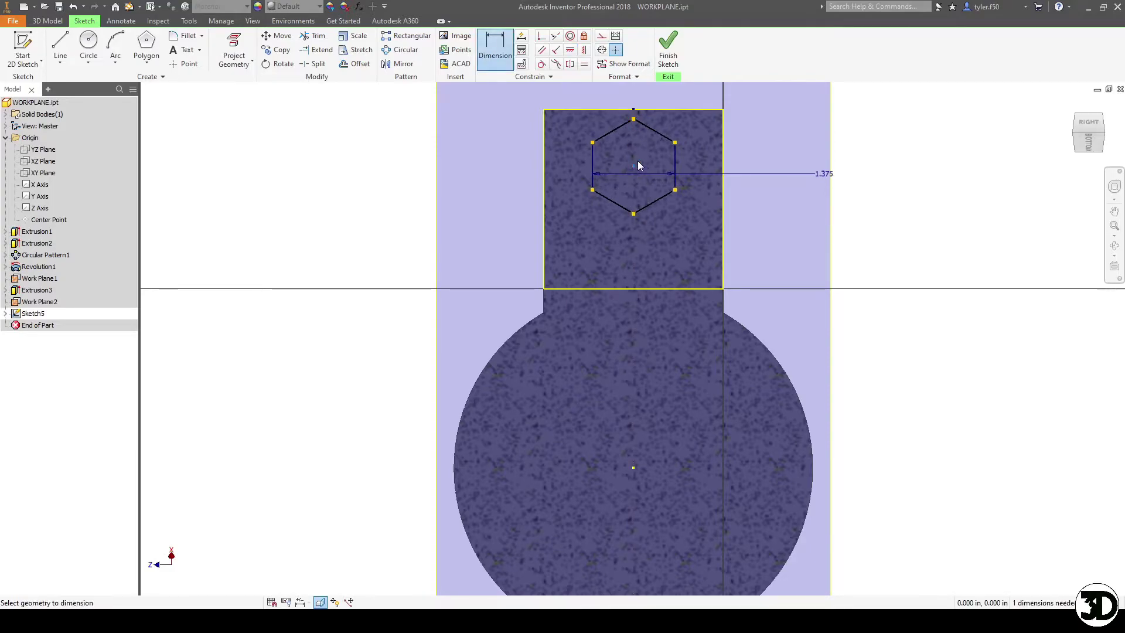
{"action": "left_click", "coordinate": [702, 111]}
{"action": "left_click", "coordinate": [815, 130]}
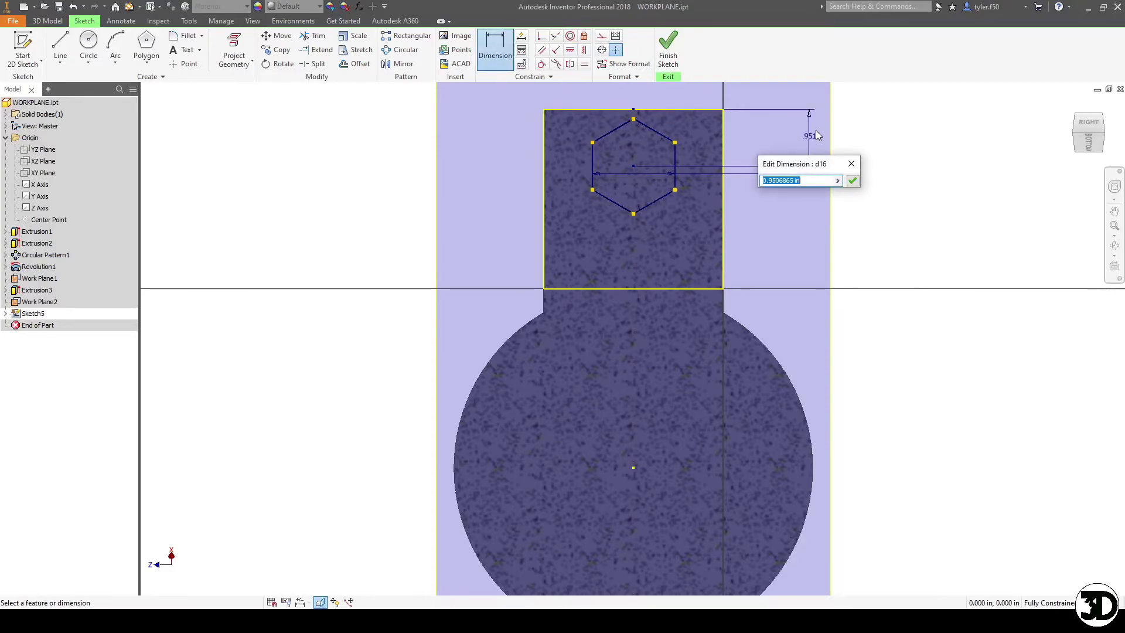
{"action": "type", "text": "1.25"}
{"action": "key", "text": "Return"}
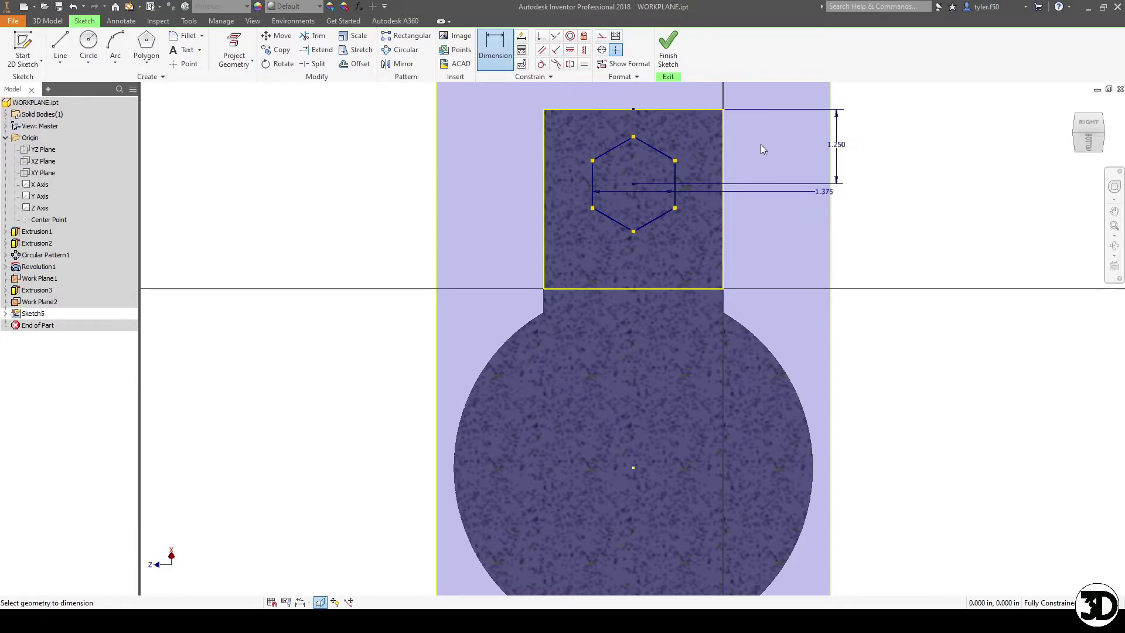
{"action": "key", "text": "e"}
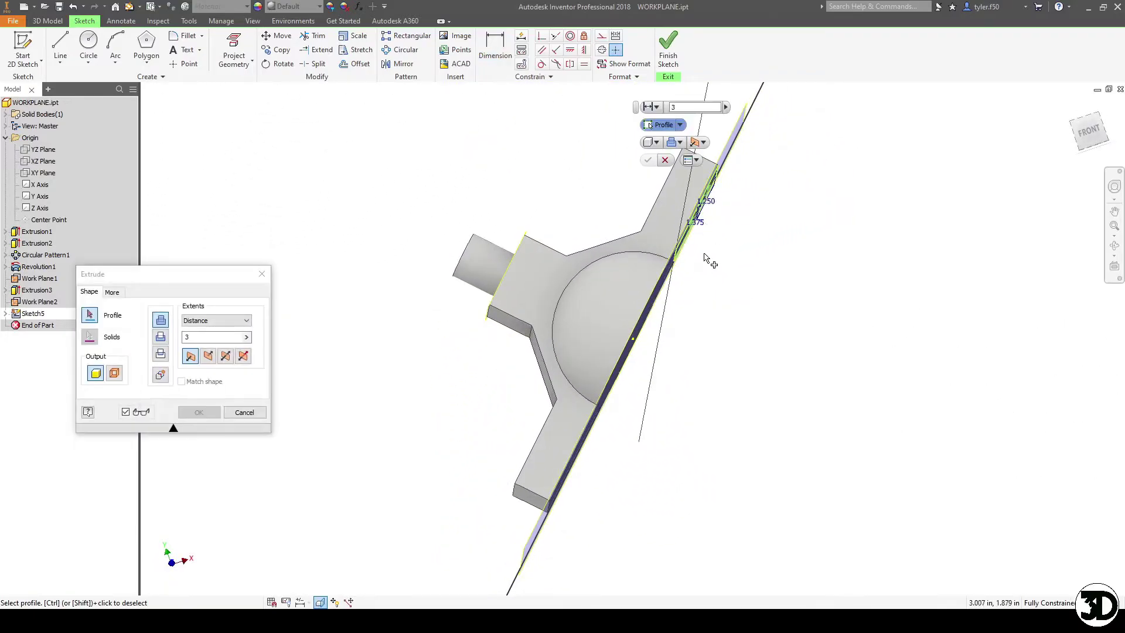
- Extrude the hexagon-holed square profile through All in the flipped direction as Extrusion4
{"action": "middle_click_drag", "start_coordinate": [707, 259], "coordinate": [744, 258], "text": "shift"}
{"action": "left_click", "coordinate": [735, 246]}
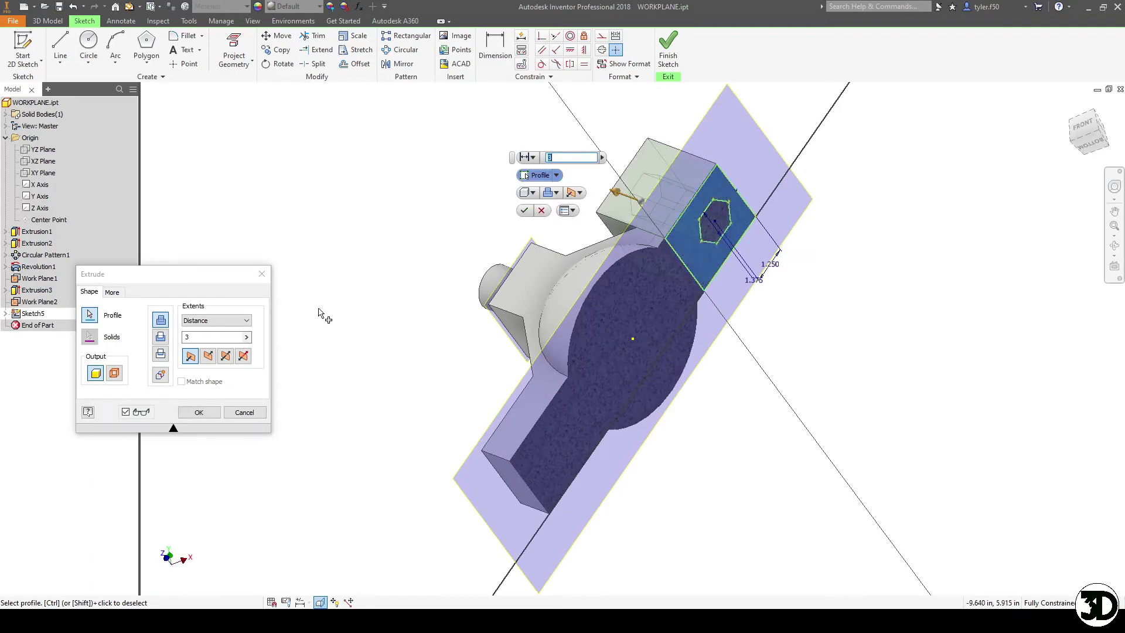
{"action": "left_click", "coordinate": [160, 336]}
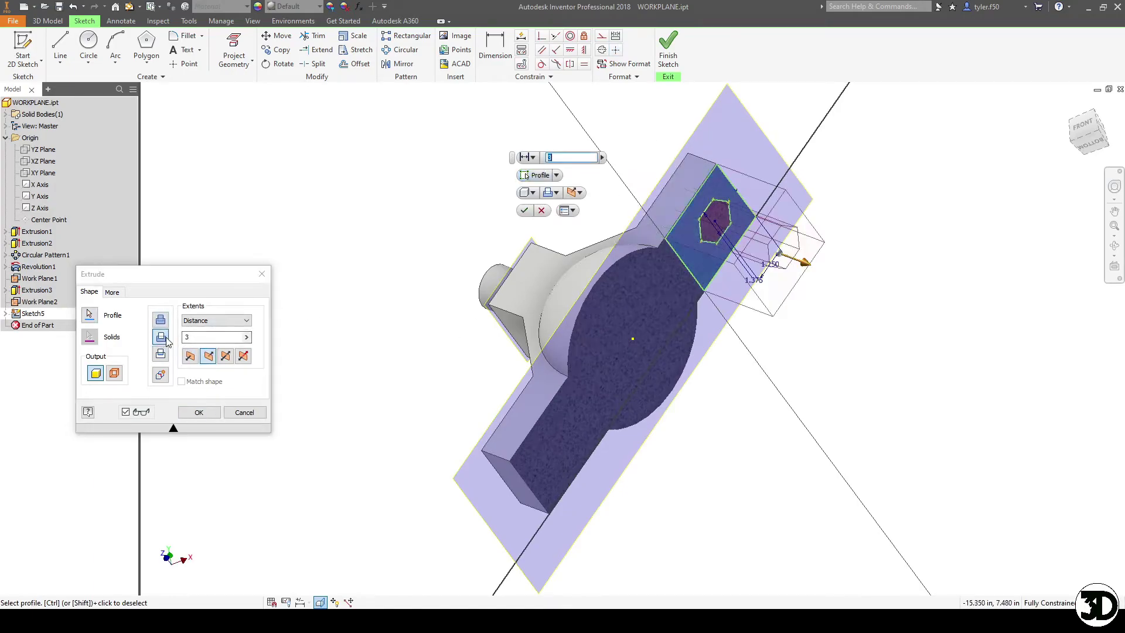
{"action": "left_click", "coordinate": [223, 321]}
{"action": "left_click", "coordinate": [208, 363]}
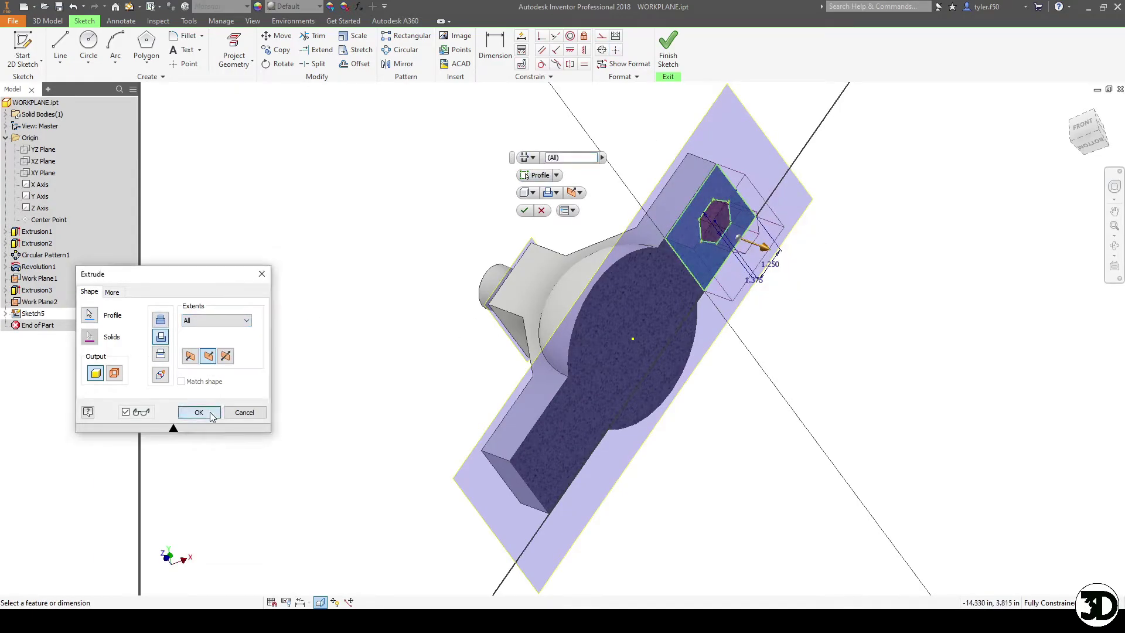
{"action": "left_click", "coordinate": [198, 412]}
{"action": "mouse_move", "coordinate": [702, 328]}
{"action": "middle_mouse_down", "text": "shift"}
{"action": "mouse_move", "coordinate": [721, 341]}
{"action": "mouse_move", "coordinate": [635, 389]}
{"action": "mouse_move", "coordinate": [743, 271]}
{"action": "mouse_move", "coordinate": [836, 271]}
{"action": "mouse_move", "coordinate": [770, 276]}
{"action": "mouse_move", "coordinate": [679, 188]}
{"action": "middle_mouse_up", "text": "shift"}
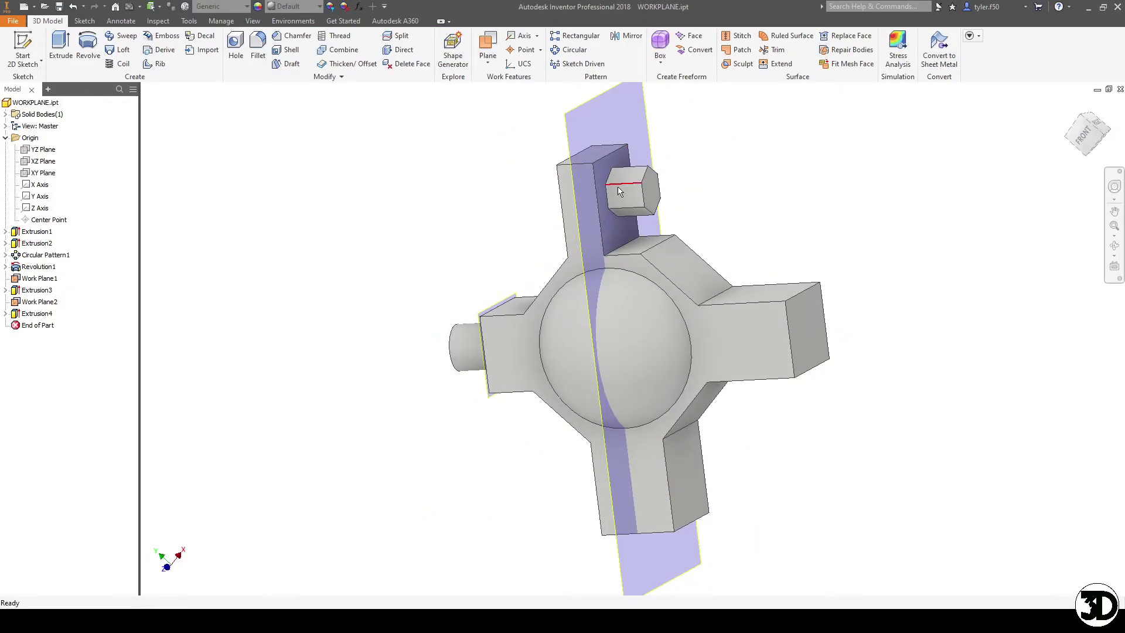
{"action": "middle_click_drag", "start_coordinate": [529, 268], "coordinate": [673, 174], "text": "shift"}
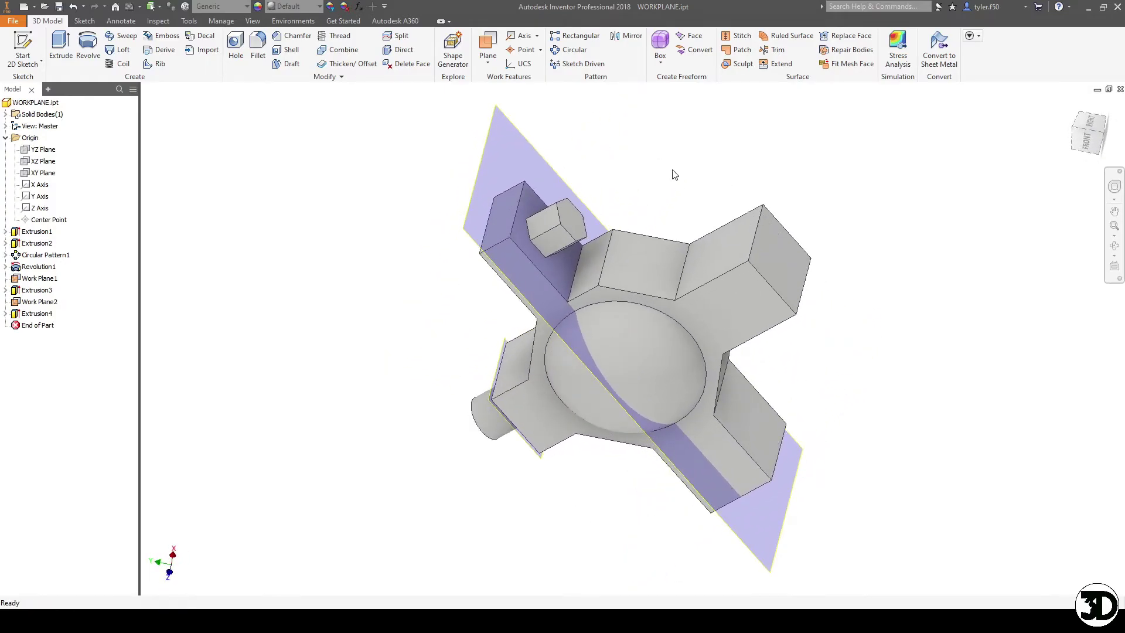
{"action": "left_click", "coordinate": [476, 43]}
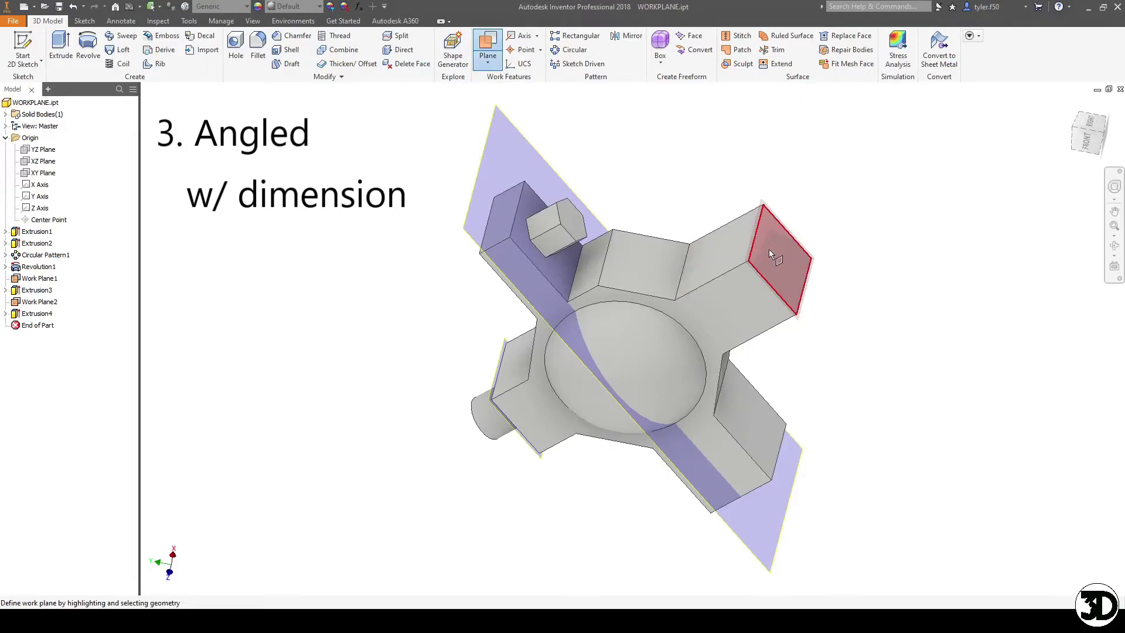
- Create Work Plane3 through the arm's end-face edge, angled 30° to that end face
{"action": "left_click", "coordinate": [768, 247]}
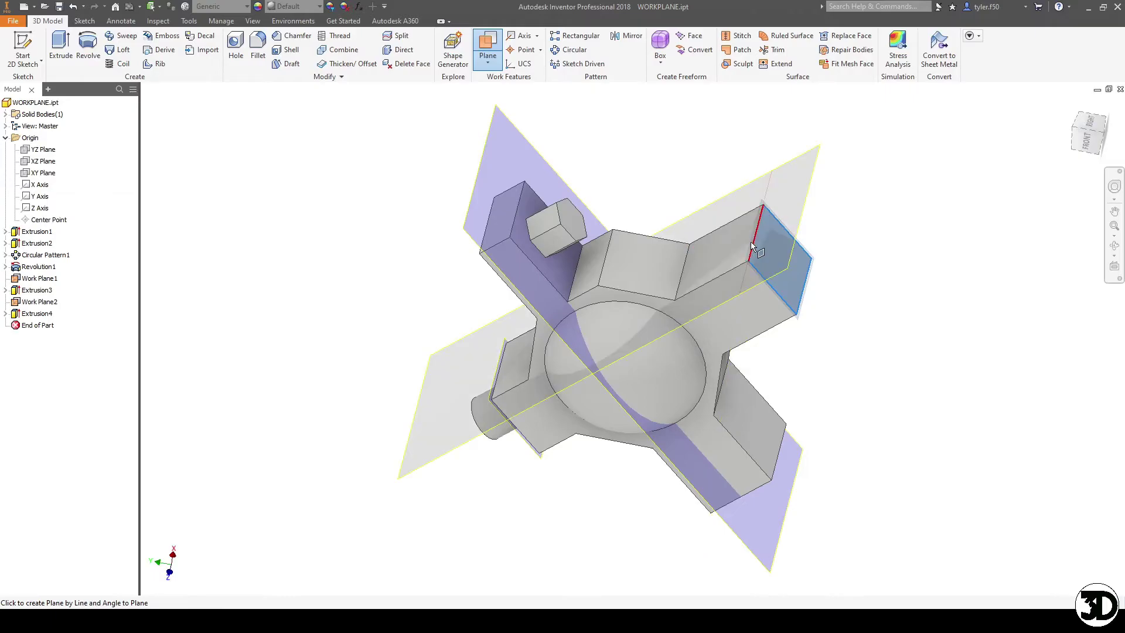
{"action": "left_click", "coordinate": [755, 249]}
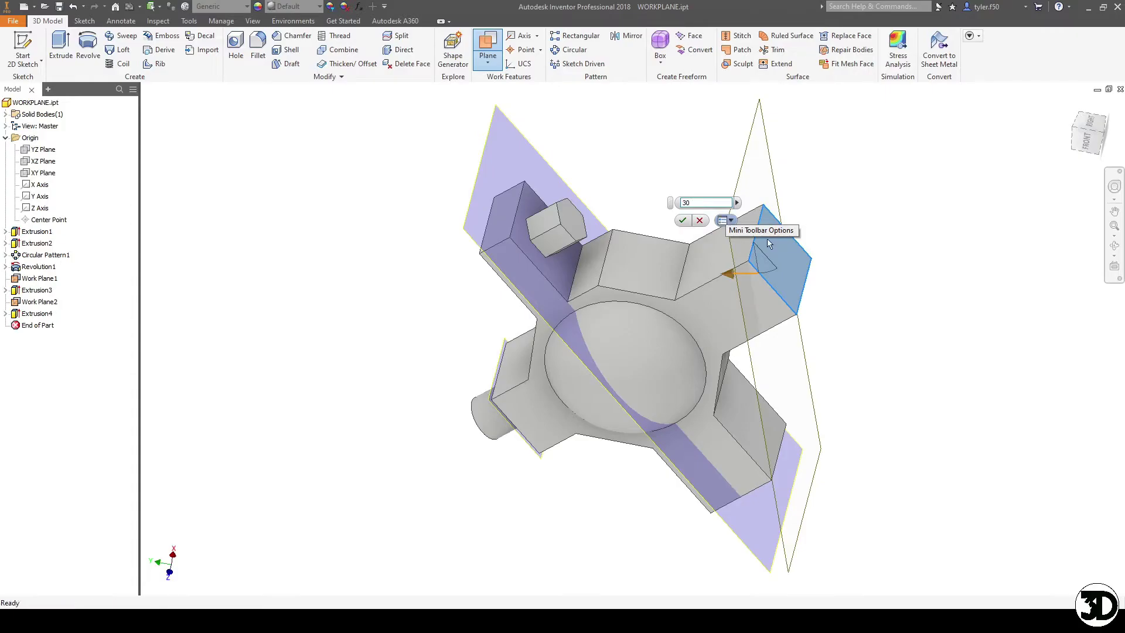
{"action": "left_click", "coordinate": [690, 222]}
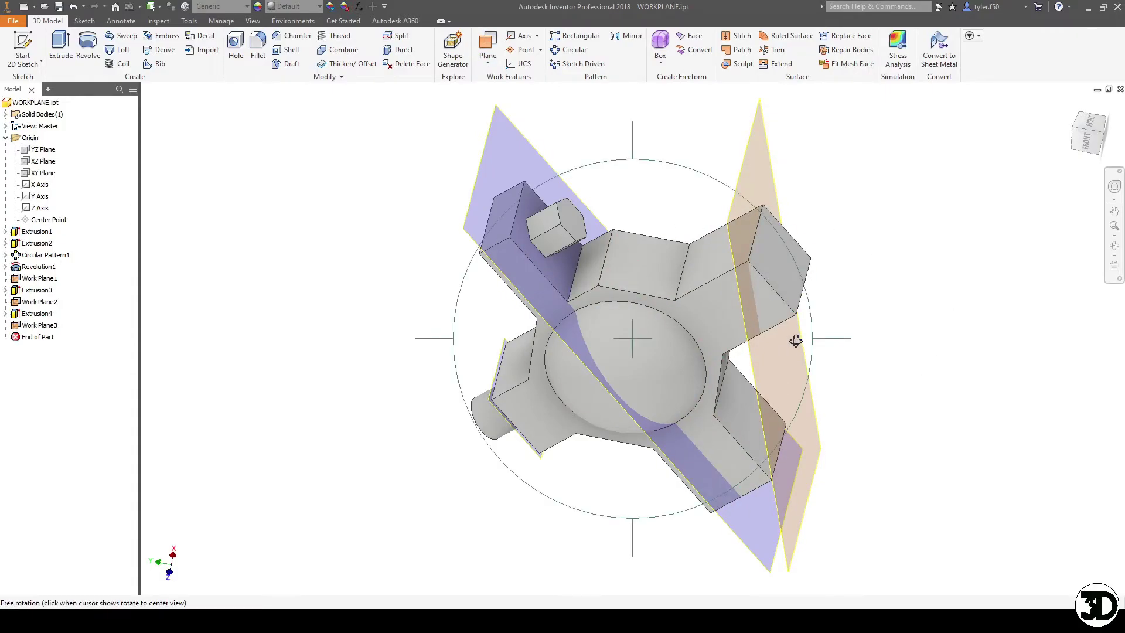
{"action": "middle_click_drag", "start_coordinate": [796, 337], "coordinate": [784, 312], "text": "shift"}
- Start a sketch on Work Plane3, project its cut edges, and draw a circle inside the rectangle
{"action": "key", "text": "s"}
{"action": "left_click", "coordinate": [744, 352]}
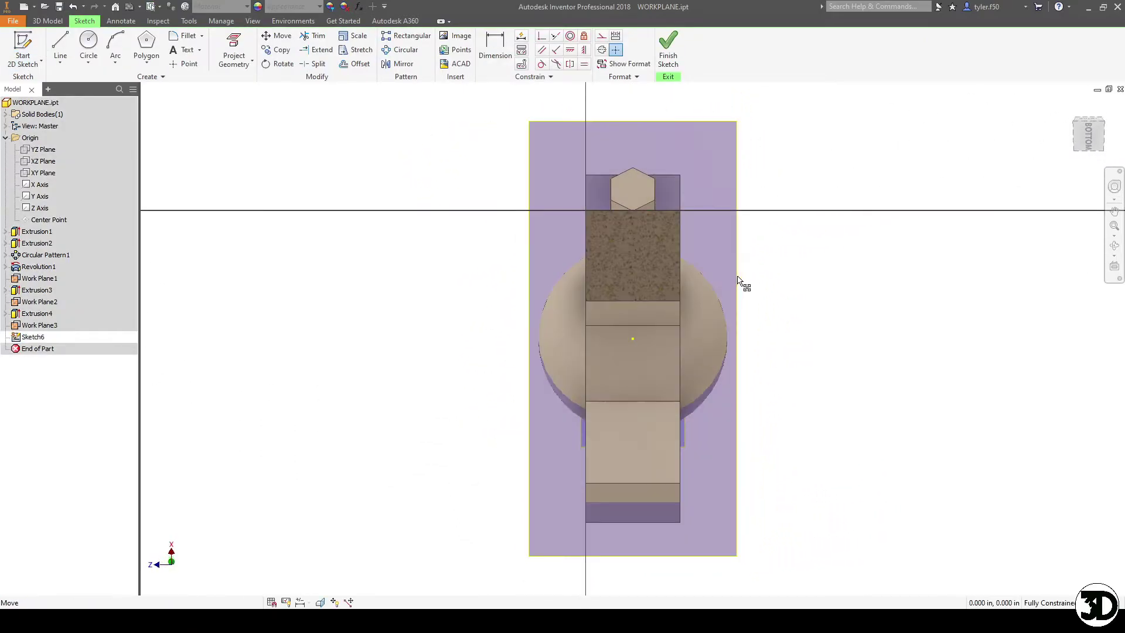
{"action": "left_click", "coordinate": [237, 62]}
{"action": "left_click", "coordinate": [257, 103]}
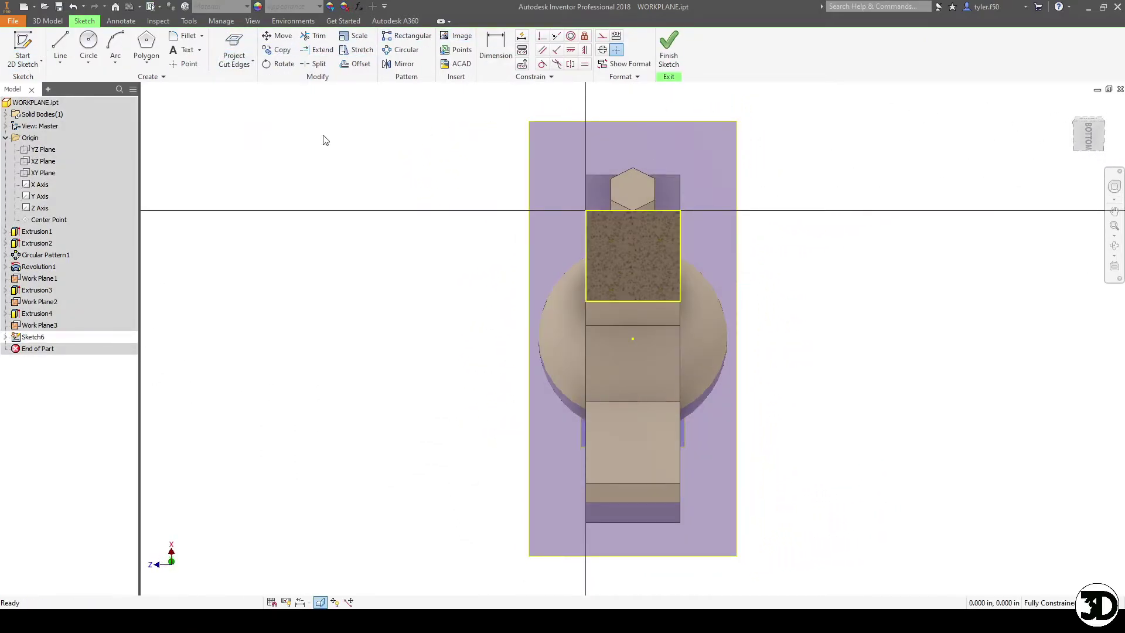
{"action": "key", "text": "c"}
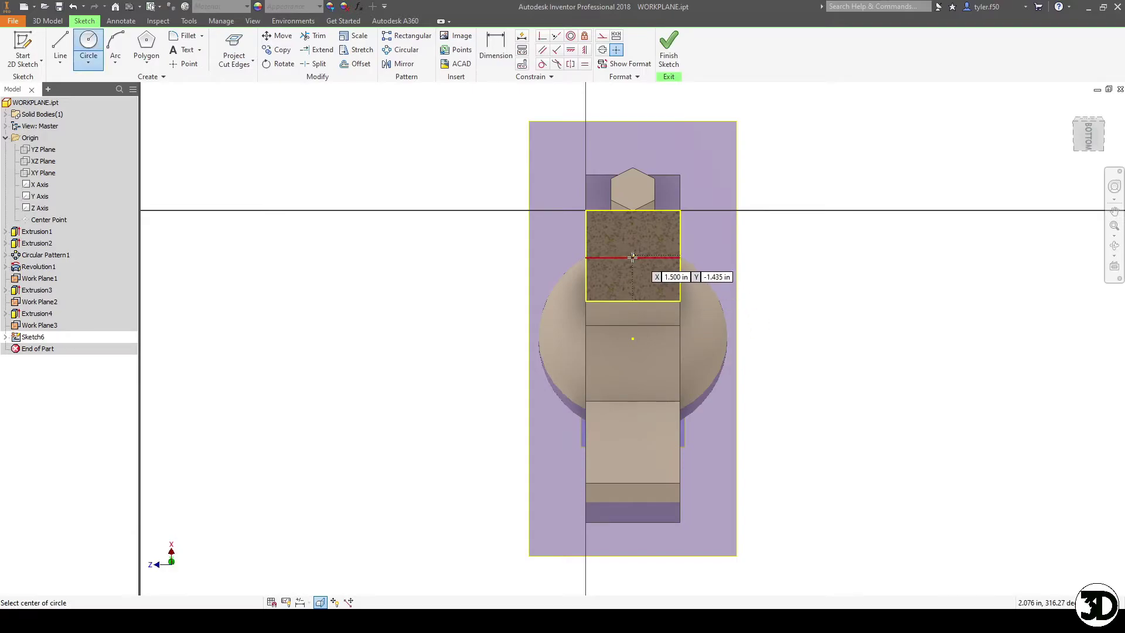
{"action": "left_click", "coordinate": [636, 243]}
{"action": "left_click", "coordinate": [656, 222]}
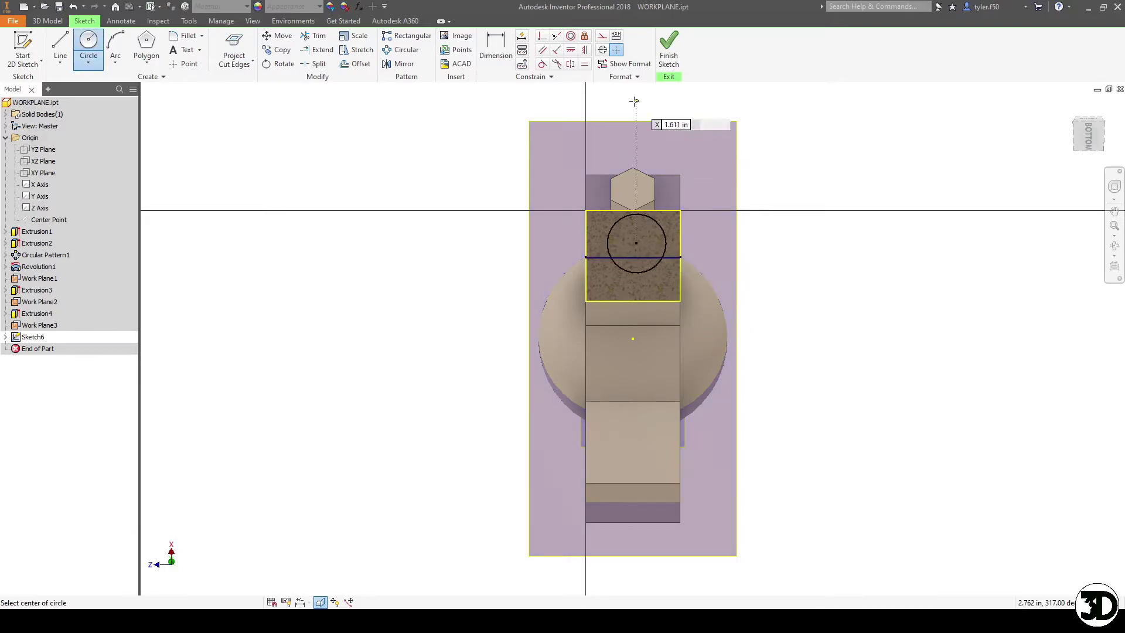
- Centre the circle by aligning it horizontally and vertically with the rectangle's edge midpoints
{"action": "left_click", "coordinate": [573, 51]}
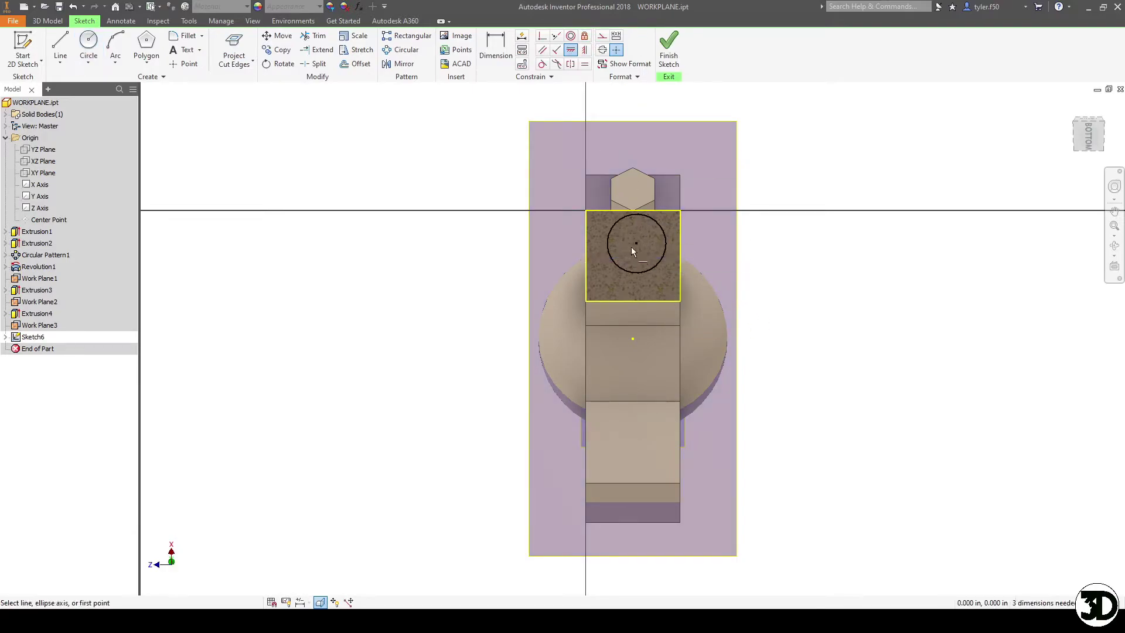
{"action": "left_click", "coordinate": [586, 255]}
{"action": "left_click", "coordinate": [581, 50]}
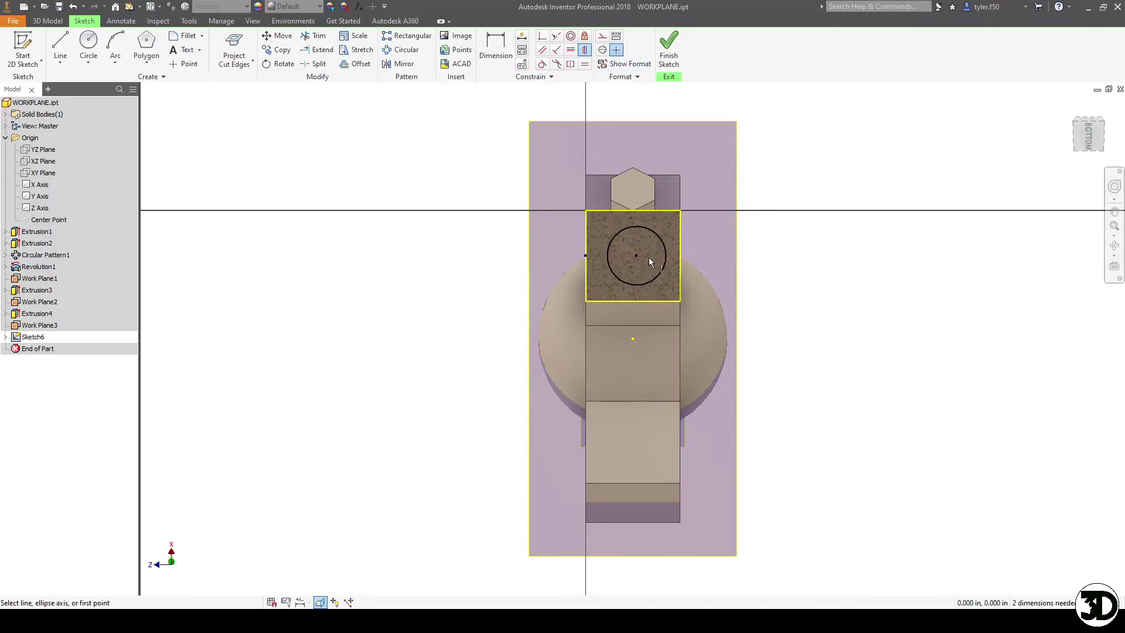
{"action": "left_click", "coordinate": [637, 255]}
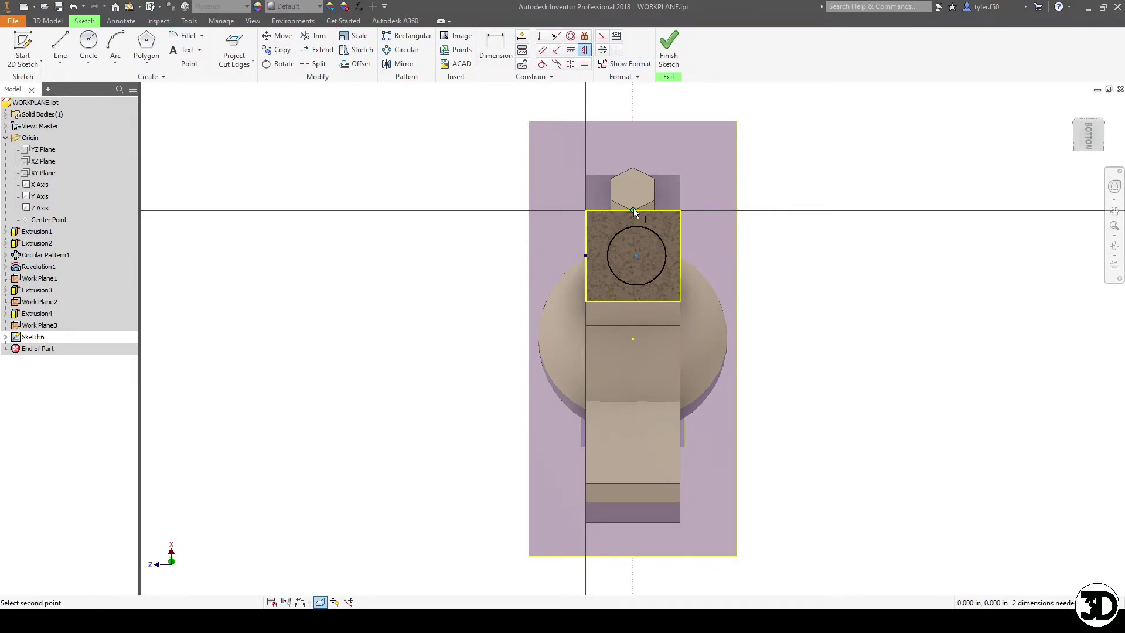
{"action": "left_click", "coordinate": [633, 210]}
- Dimension the circle to 1.375 diameter and select it as the extrusion profile
{"action": "key", "text": "d"}
{"action": "left_click", "coordinate": [649, 231]}
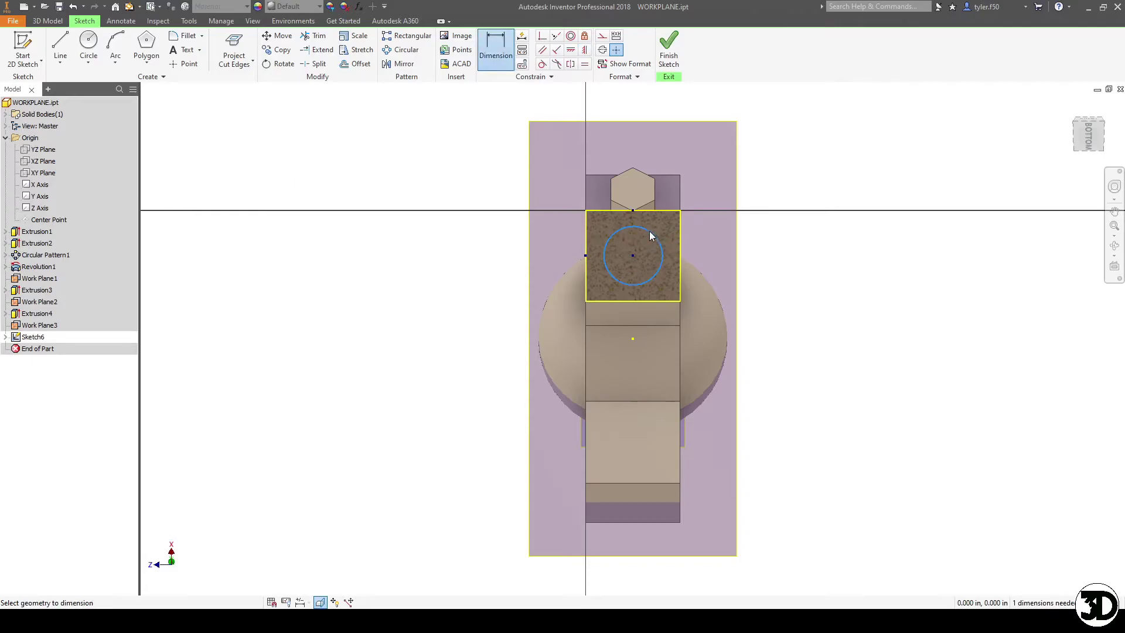
{"action": "left_click", "coordinate": [772, 181]}
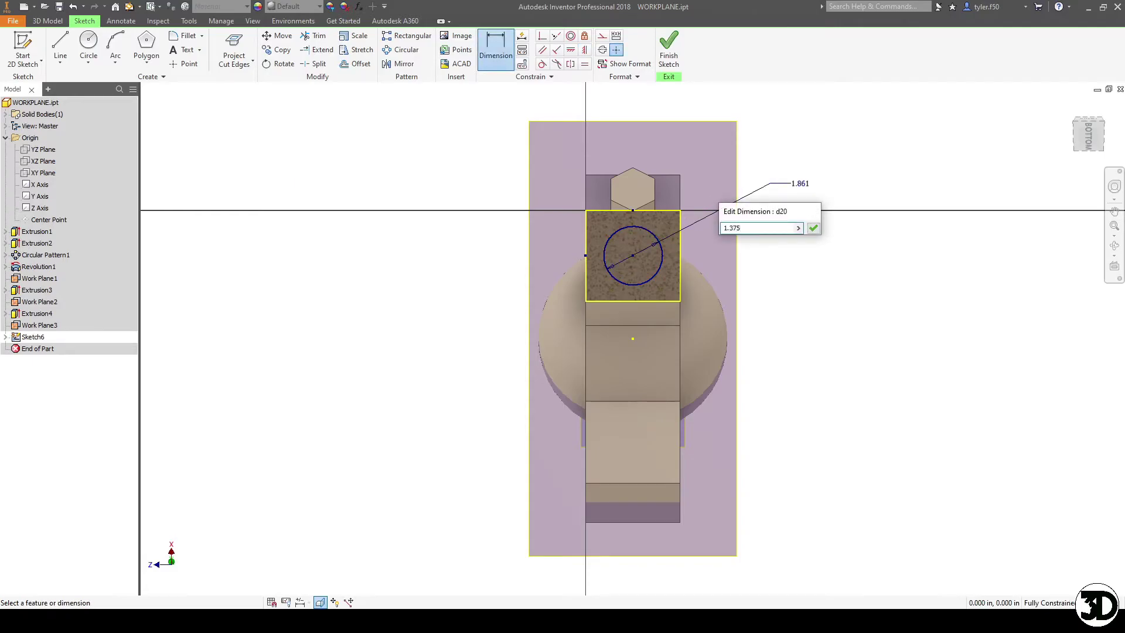
{"action": "type", "text": "1.375"}
{"action": "key", "text": "Return"}
{"action": "key", "text": "e"}
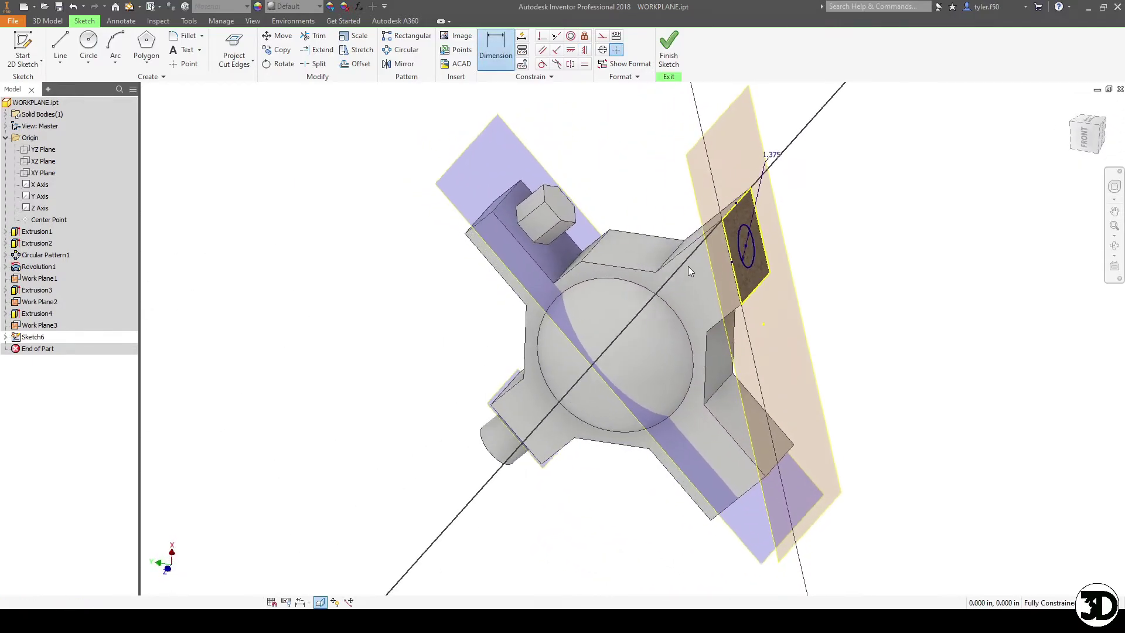
{"action": "left_click", "coordinate": [753, 250]}
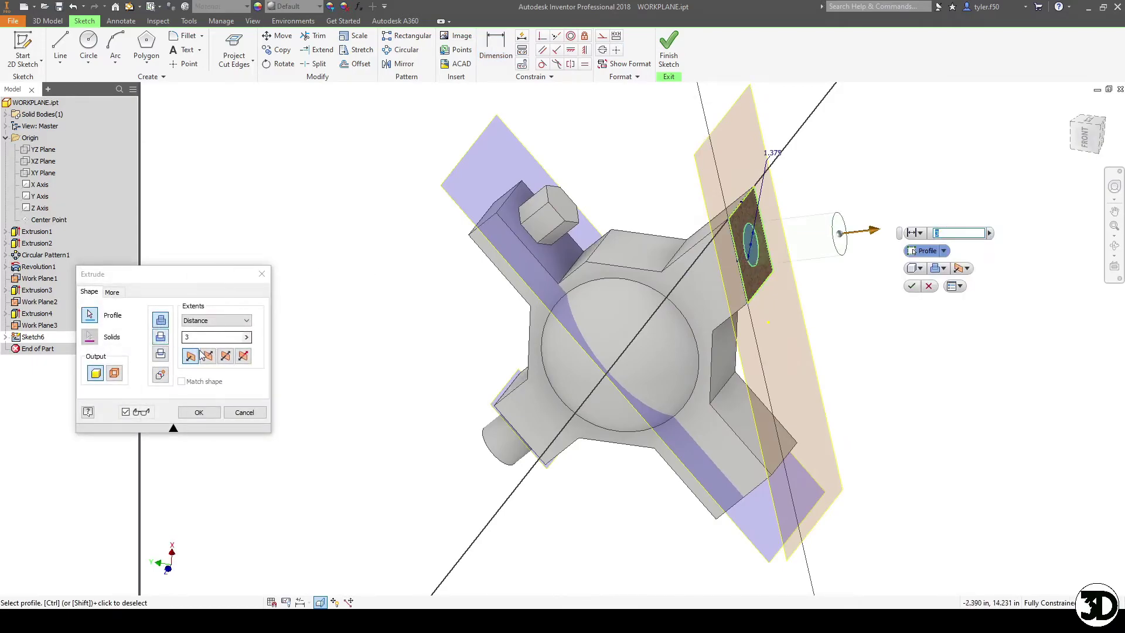
- Cut the circle 4.5 in deep into the arm as Extrusion5
{"action": "left_click", "coordinate": [220, 320]}
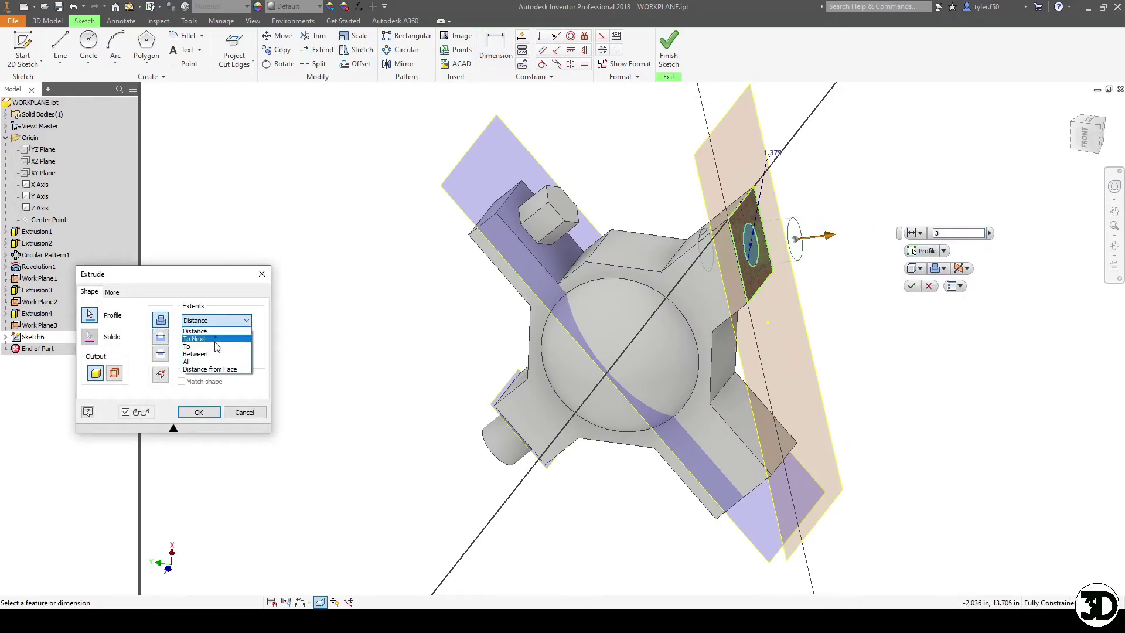
{"action": "left_click", "coordinate": [202, 331]}
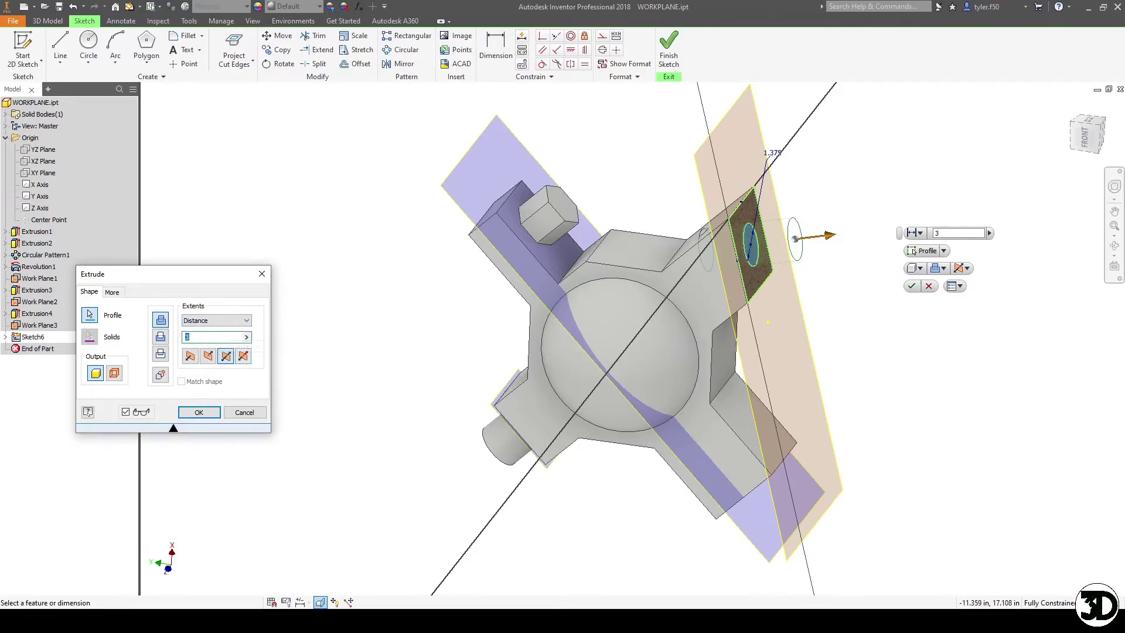
{"action": "type", "text": "4.5"}
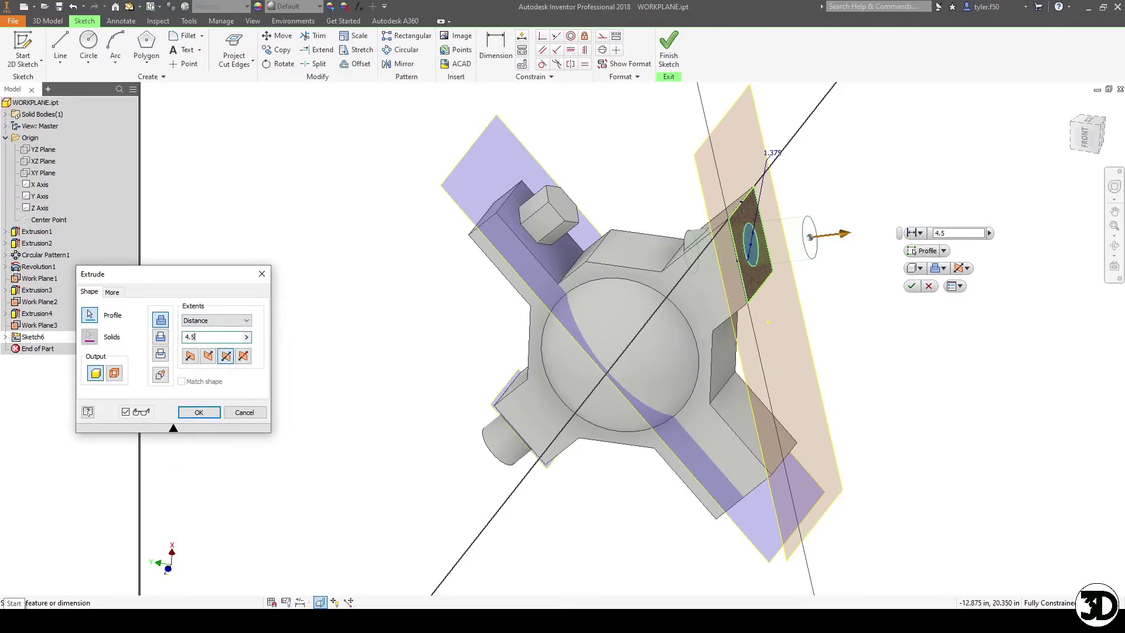
{"action": "left_click", "coordinate": [161, 337]}
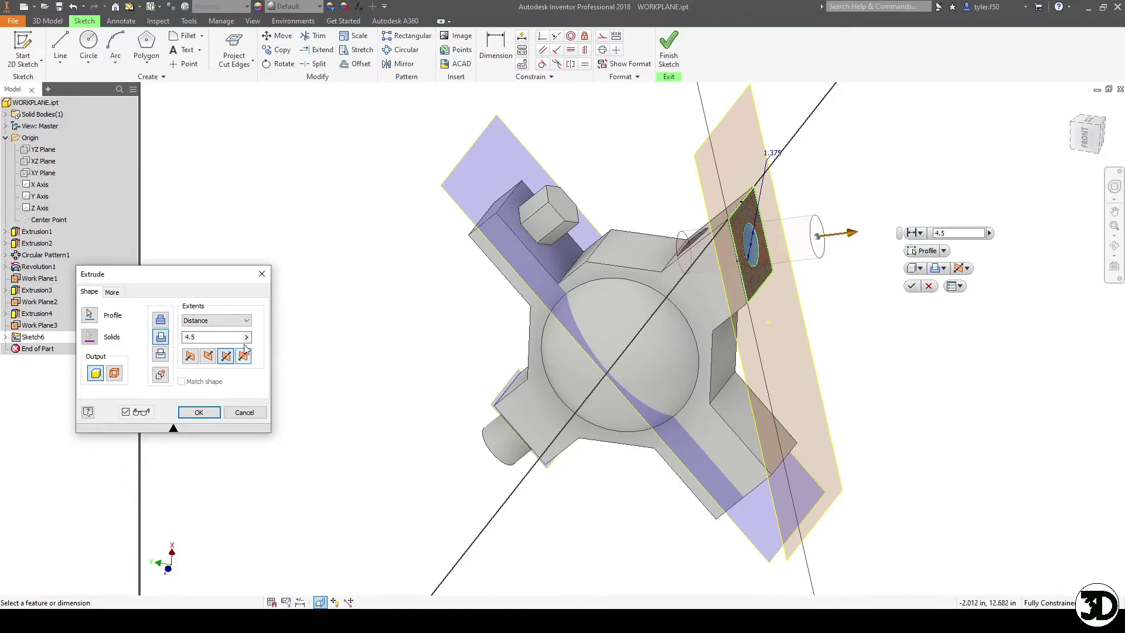
{"action": "left_click", "coordinate": [198, 412]}
{"action": "mouse_move", "coordinate": [621, 263]}
{"action": "middle_mouse_down", "text": "shift"}
{"action": "mouse_move", "coordinate": [612, 247]}
{"action": "mouse_move", "coordinate": [673, 211]}
{"action": "middle_mouse_up", "text": "shift"}
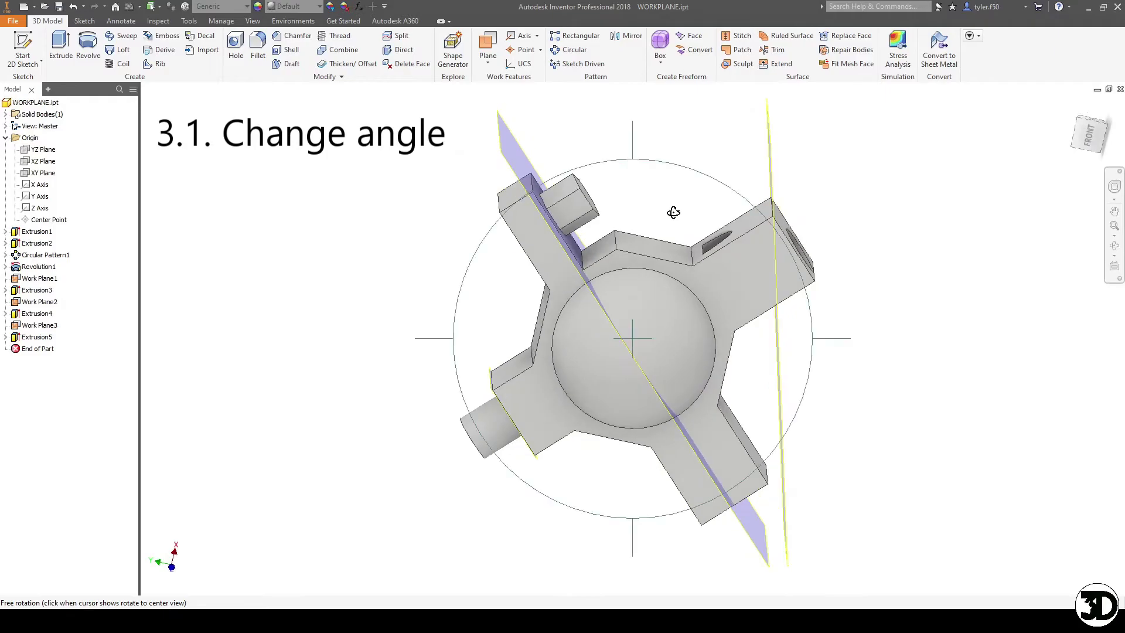
- Change Work Plane3's angle from 30 to 60 degrees
{"action": "right_click", "coordinate": [772, 191]}
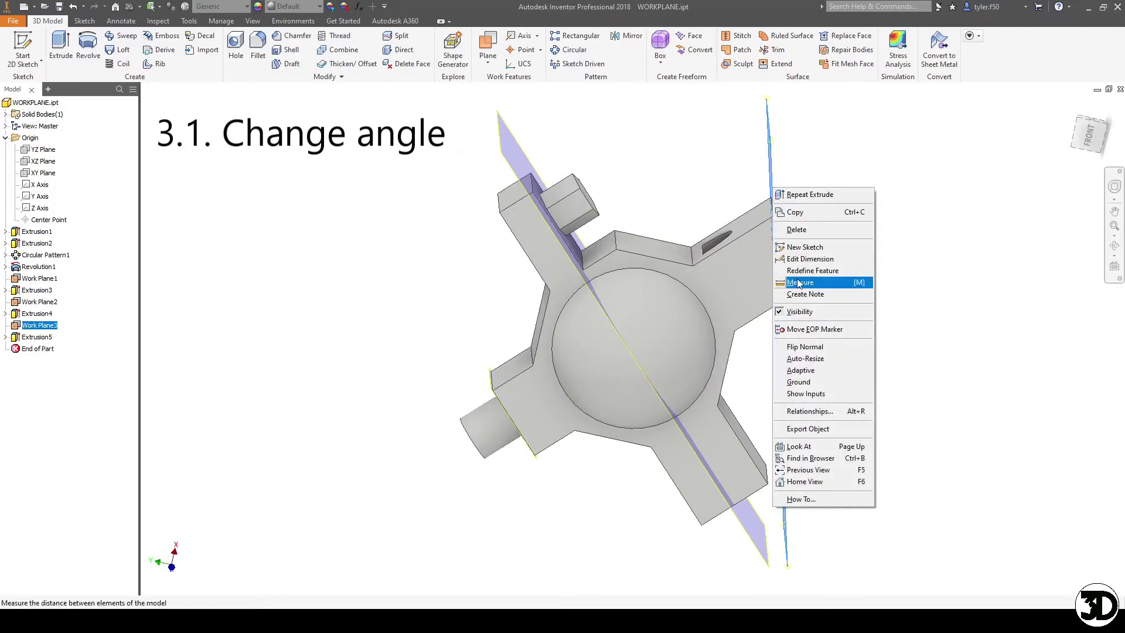
{"action": "left_click", "coordinate": [810, 259]}
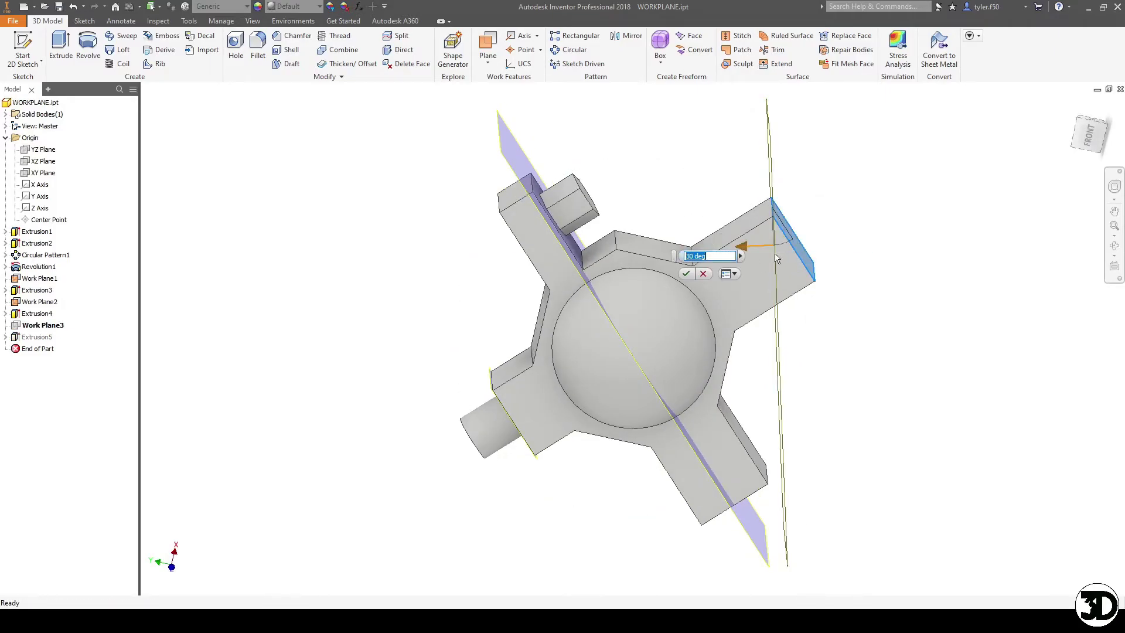
{"action": "type", "text": "60"}
{"action": "key", "text": "Return"}
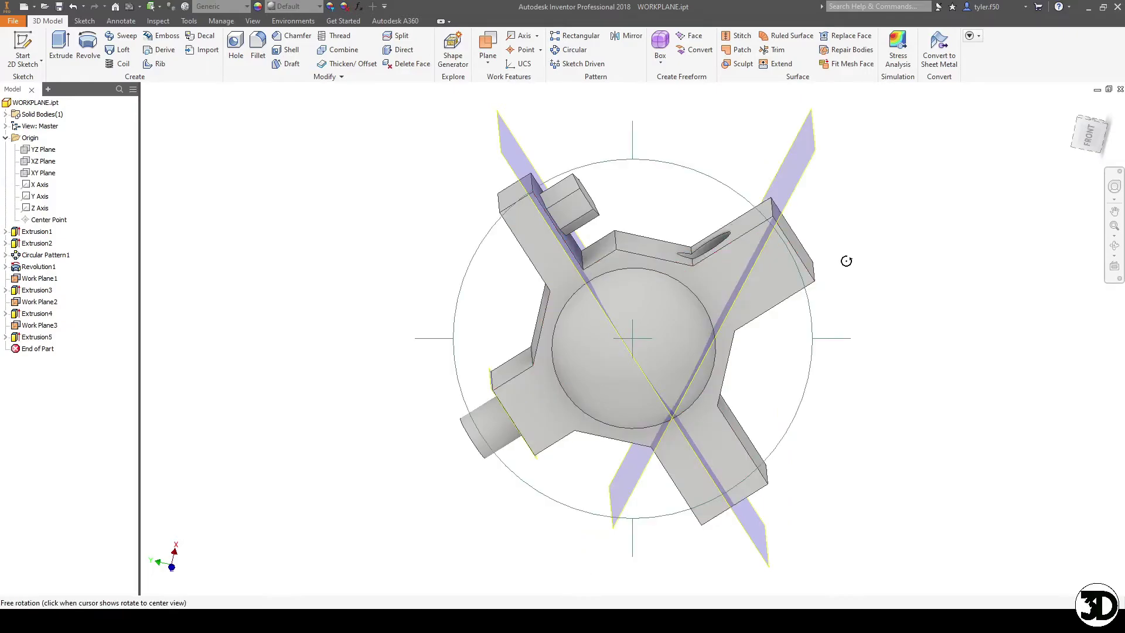
{"action": "middle_click_drag", "start_coordinate": [843, 256], "coordinate": [638, 137], "text": "shift"}
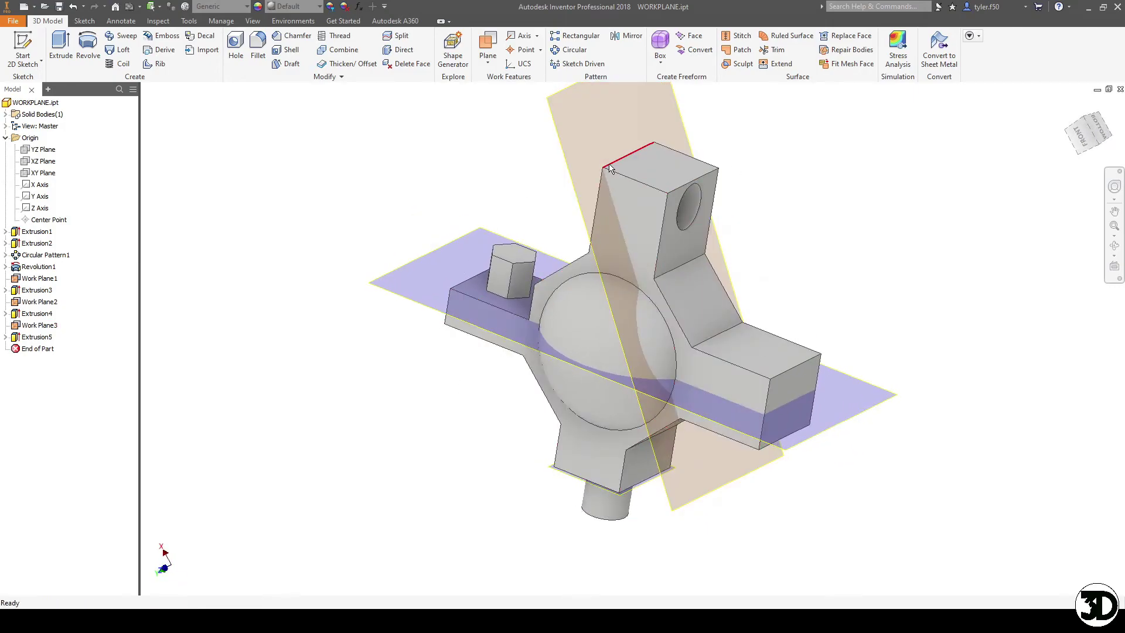
- Create Work Plane4 bisecting the angle between the arm's narrow top face and end face
{"action": "middle_click_drag", "start_coordinate": [718, 367], "coordinate": [678, 173], "text": "shift"}
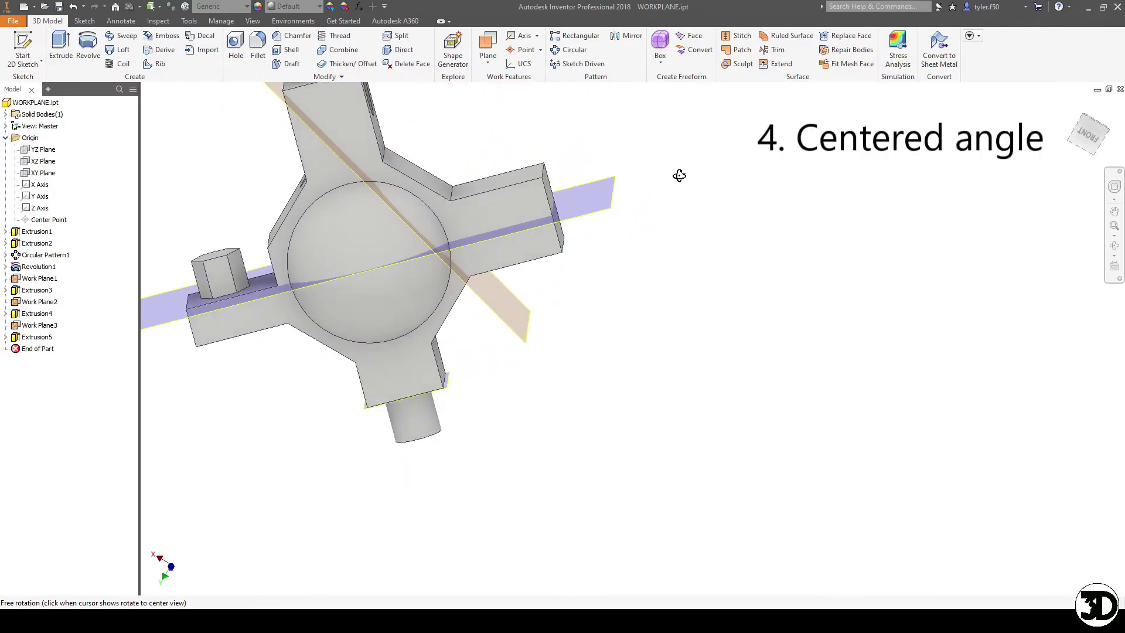
{"action": "key", "text": "]"}
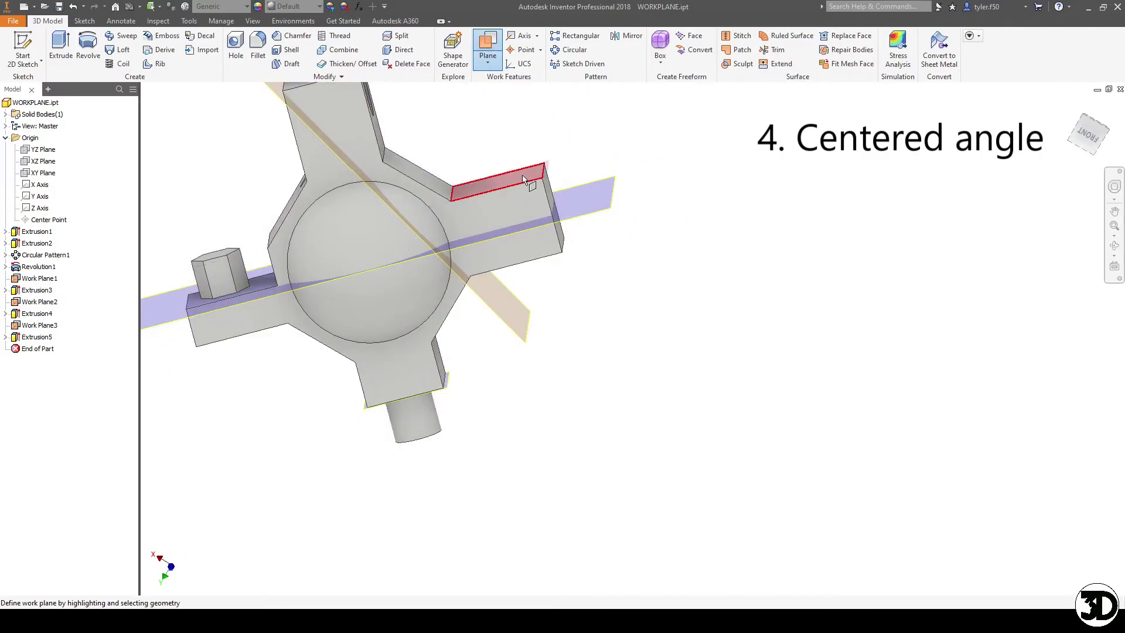
{"action": "left_click", "coordinate": [523, 178]}
{"action": "mouse_move", "coordinate": [537, 184]}
{"action": "middle_mouse_down", "text": "shift"}
{"action": "mouse_move", "coordinate": [595, 191]}
{"action": "mouse_move", "coordinate": [563, 219]}
{"action": "mouse_move", "coordinate": [538, 193]}
{"action": "middle_mouse_up", "text": "shift"}
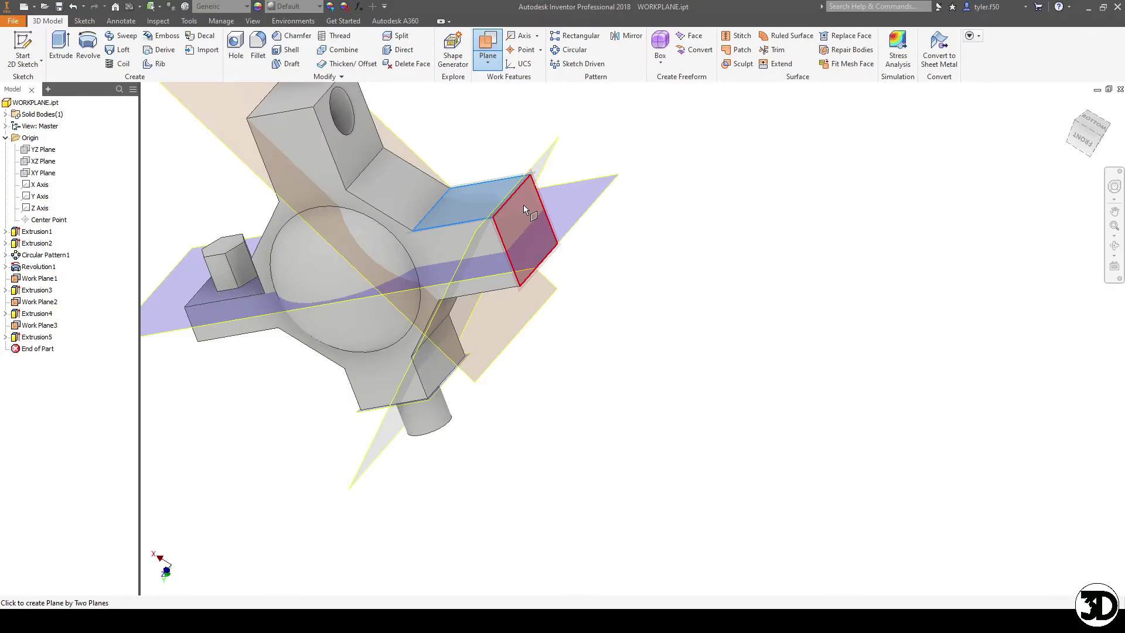
{"action": "left_click", "coordinate": [522, 205]}
{"action": "middle_click_drag", "start_coordinate": [421, 193], "coordinate": [647, 326], "text": "shift"}
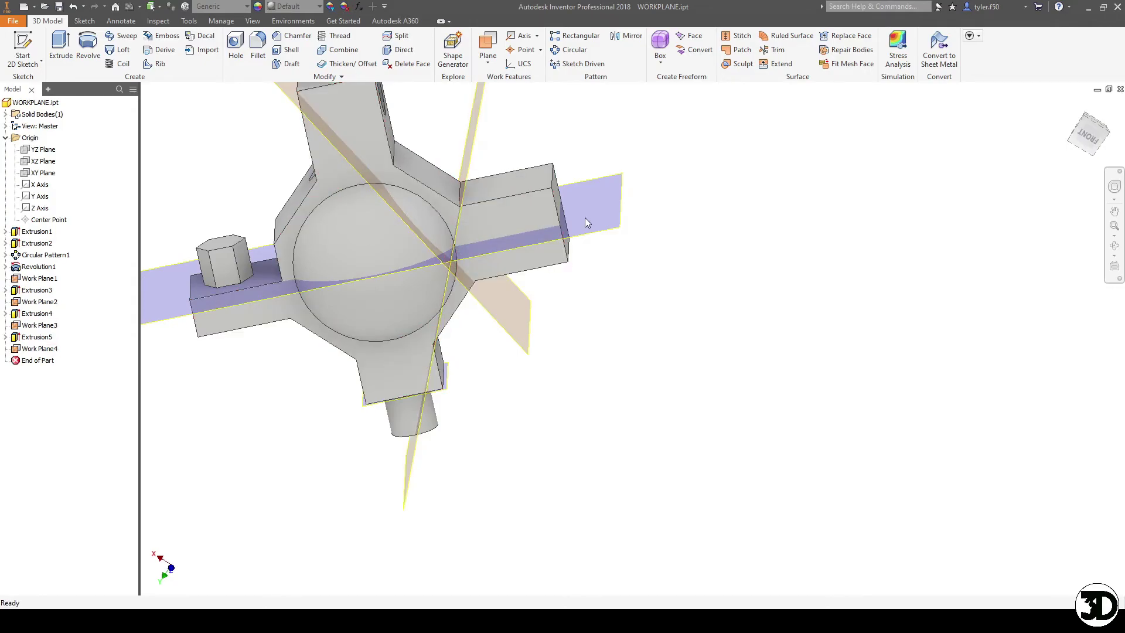
{"action": "key", "text": "bracketright"}
{"action": "key", "text": "Escape"}
{"action": "middle_click_drag", "start_coordinate": [624, 266], "coordinate": [613, 200], "text": "shift"}
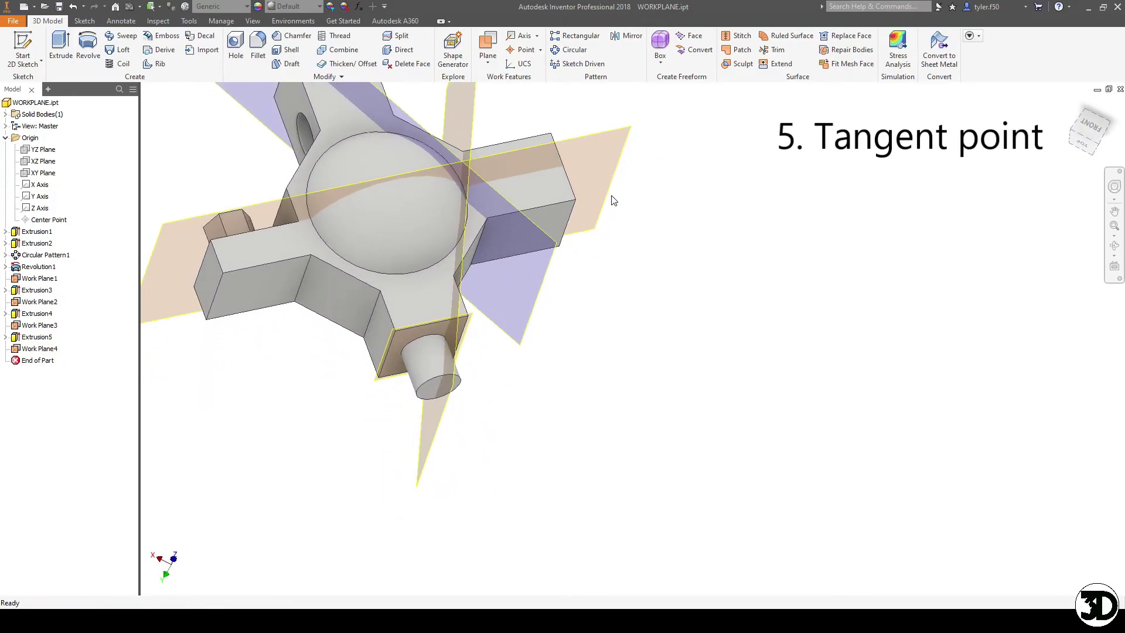
- Create Work Plane5 parallel to the part's top face and tangent to the sphere
{"action": "key", "text": "bracketright"}
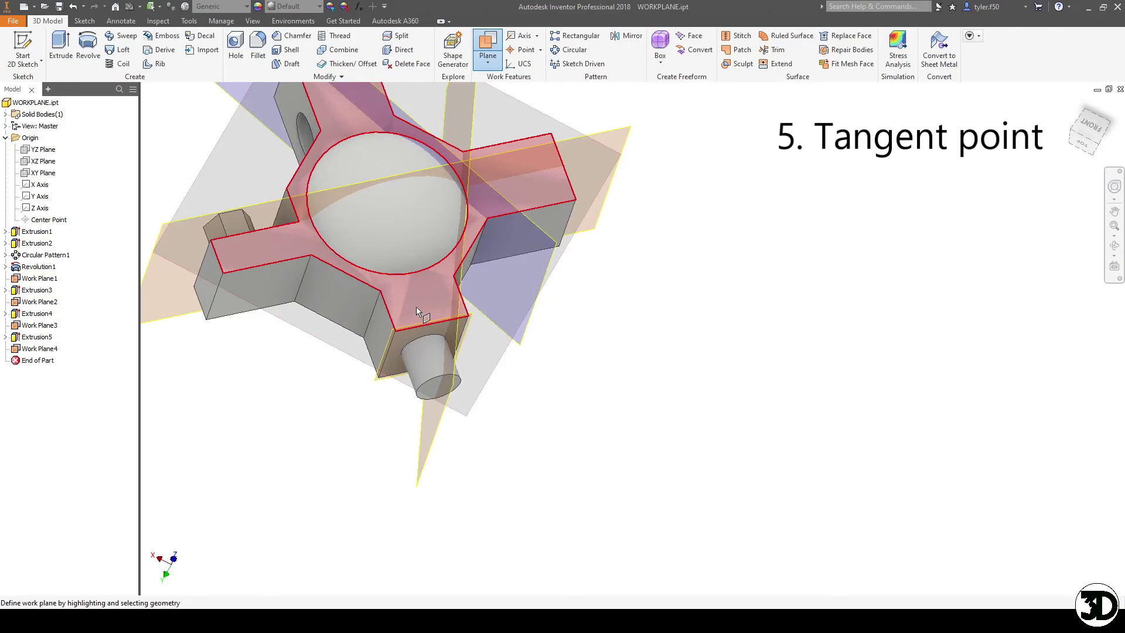
{"action": "left_click", "coordinate": [416, 307]}
{"action": "left_click", "coordinate": [402, 221]}
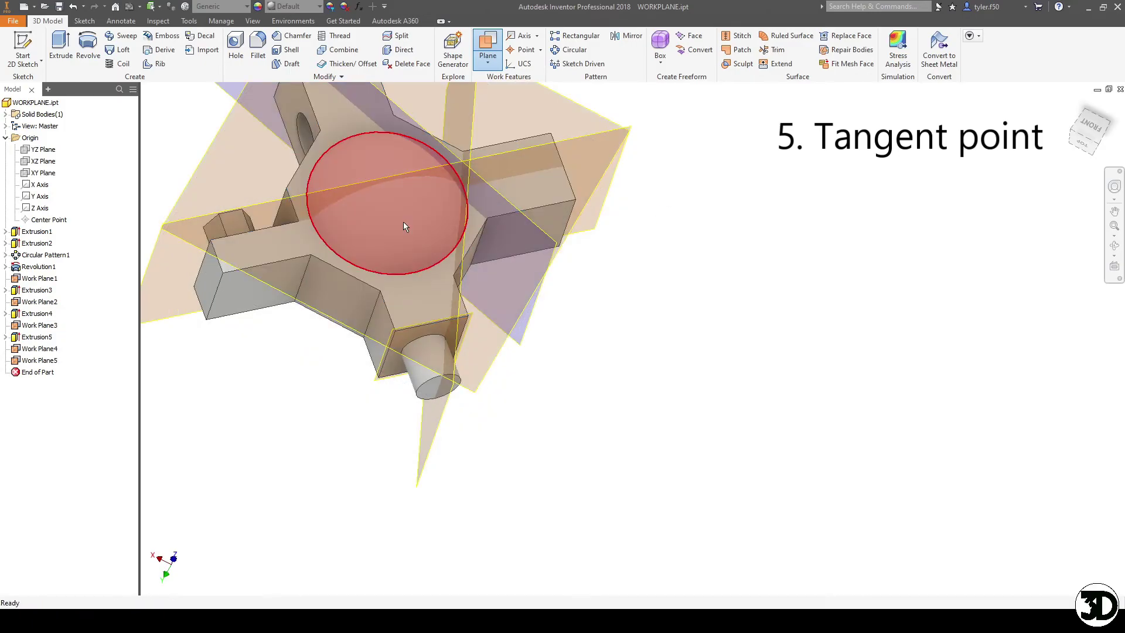
{"action": "middle_click_drag", "start_coordinate": [483, 352], "coordinate": [575, 349], "text": "shift"}
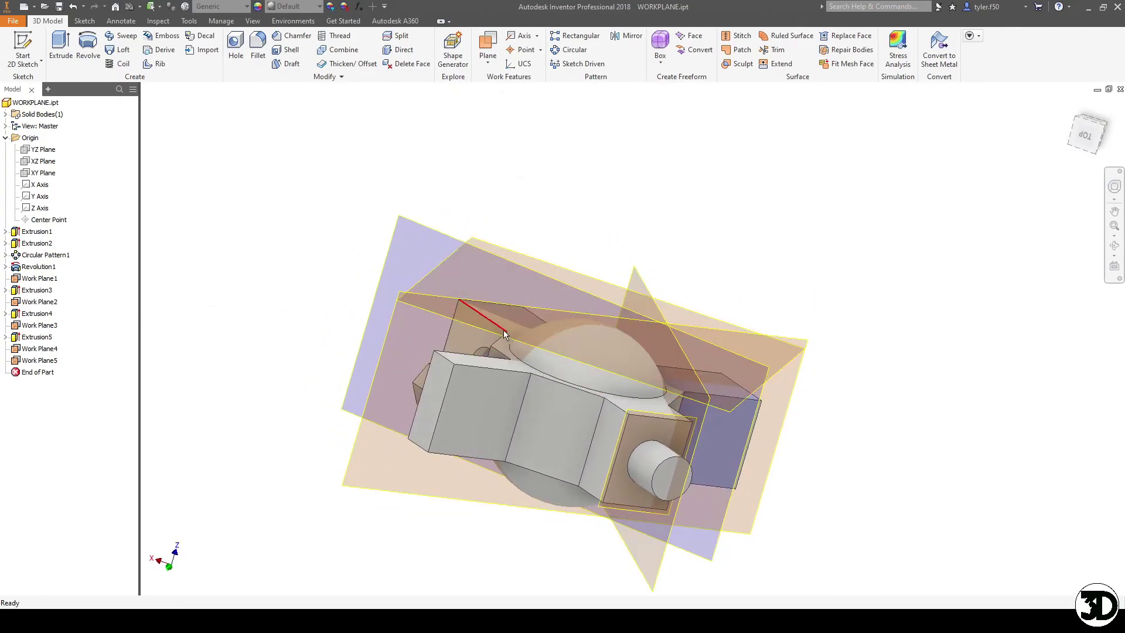
- On Work Plane5, sketch a 2 in diameter circle centred on the origin
{"action": "key", "text": "s"}
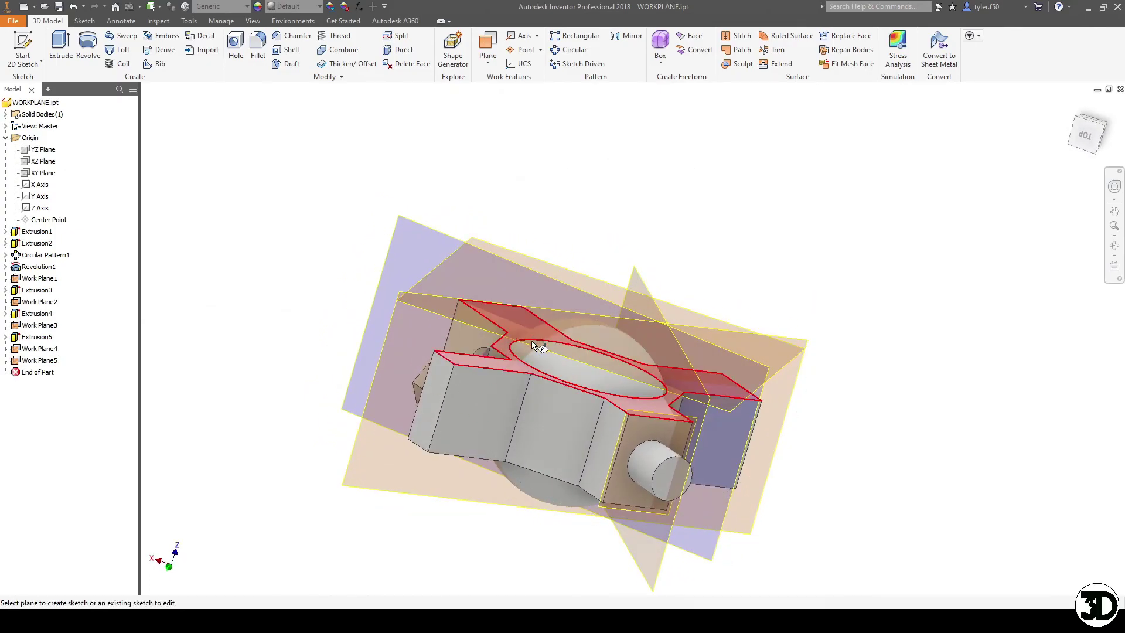
{"action": "left_click", "coordinate": [535, 347]}
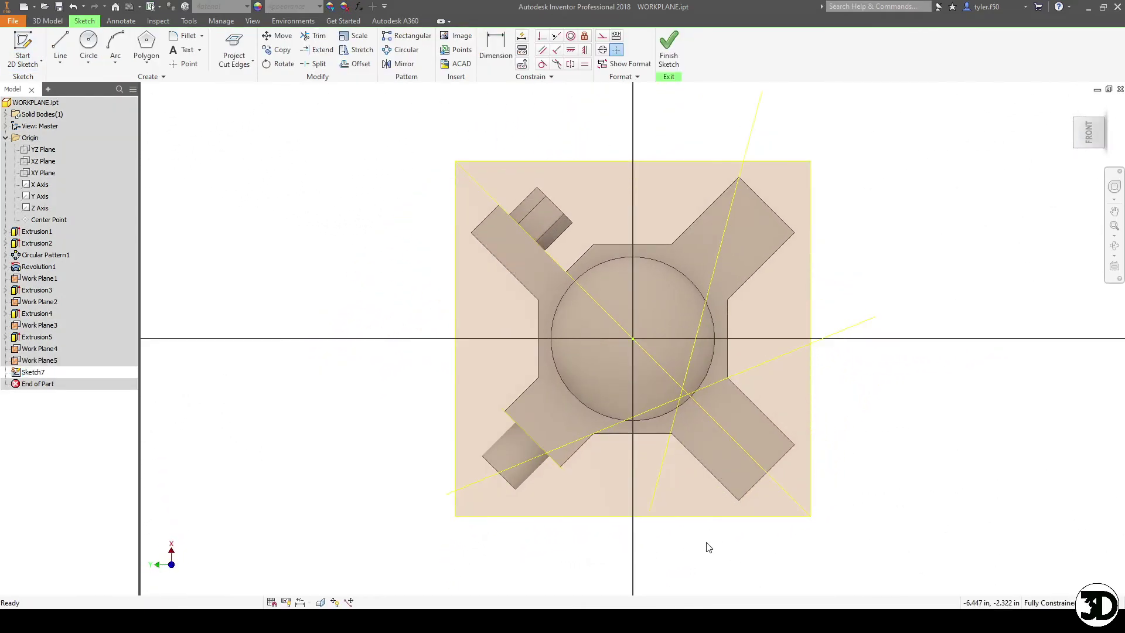
{"action": "scroll", "coordinate": [615, 352], "scroll_direction": "up", "scroll_amount": 5}
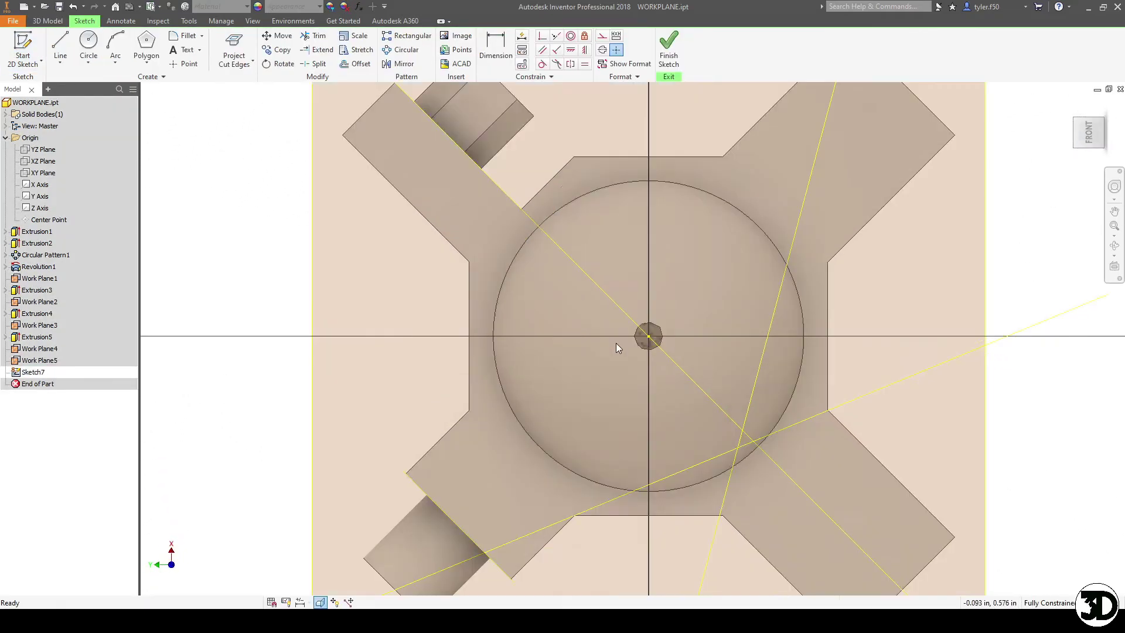
{"action": "scroll", "coordinate": [678, 338], "scroll_direction": "down", "scroll_amount": 3}
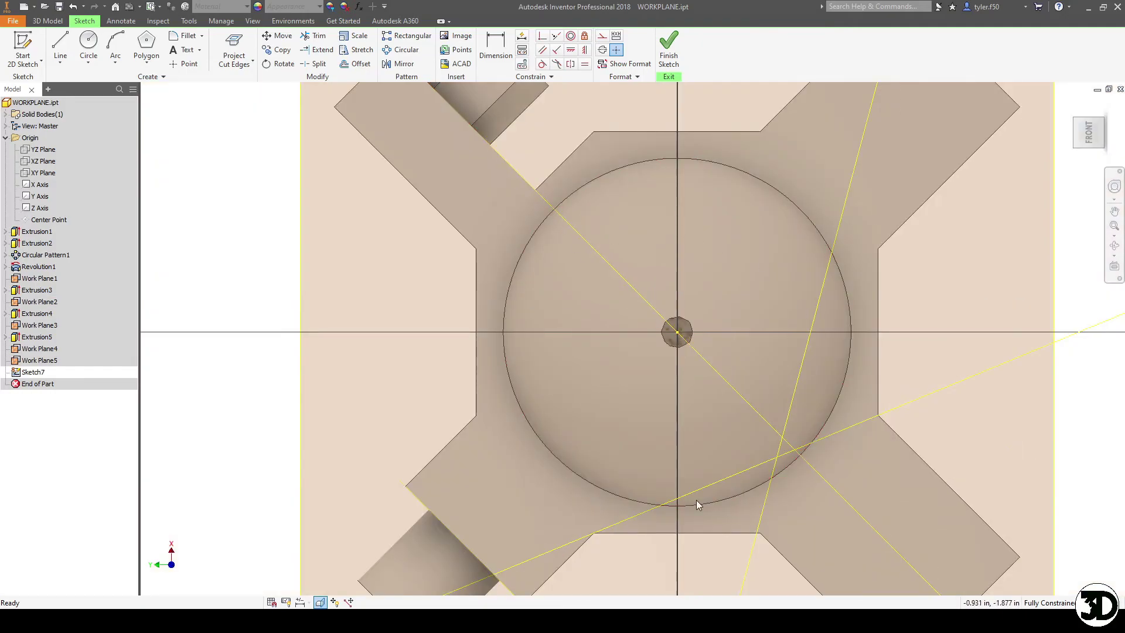
{"action": "left_click", "coordinate": [143, 60]}
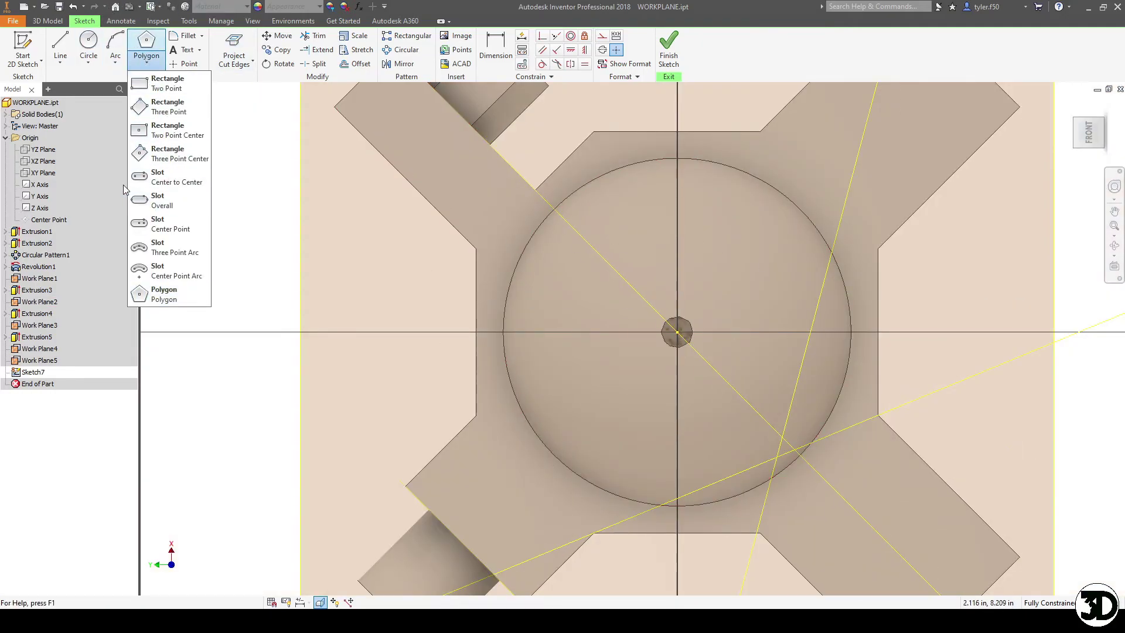
{"action": "left_click", "coordinate": [86, 42]}
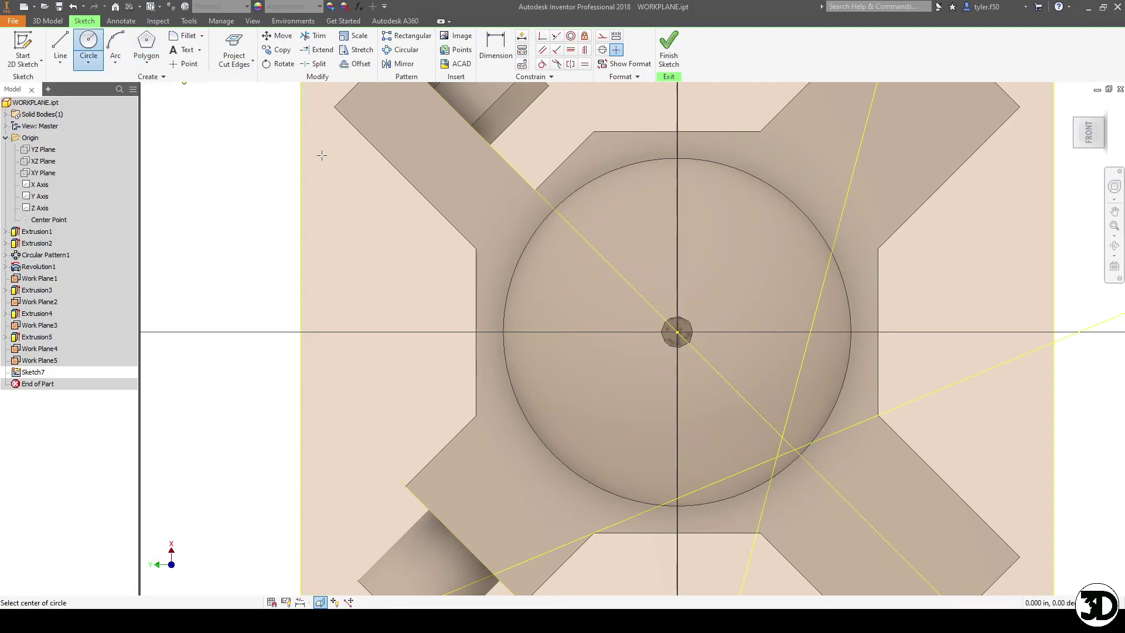
{"action": "left_click", "coordinate": [677, 332]}
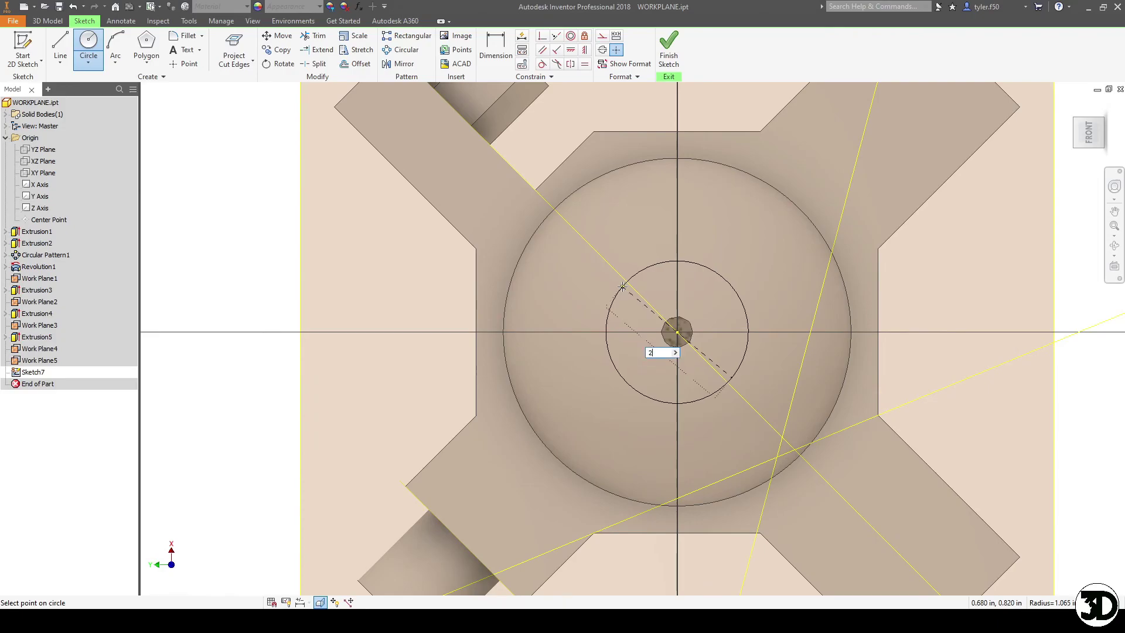
{"action": "type", "text": "2"}
{"action": "key", "text": "Return"}
{"action": "mouse_move", "coordinate": [533, 219]}
{"action": "middle_mouse_down", "text": "shift"}
{"action": "mouse_move", "coordinate": [571, 231]}
{"action": "mouse_move", "coordinate": [587, 323]}
{"action": "middle_mouse_up", "text": "shift"}
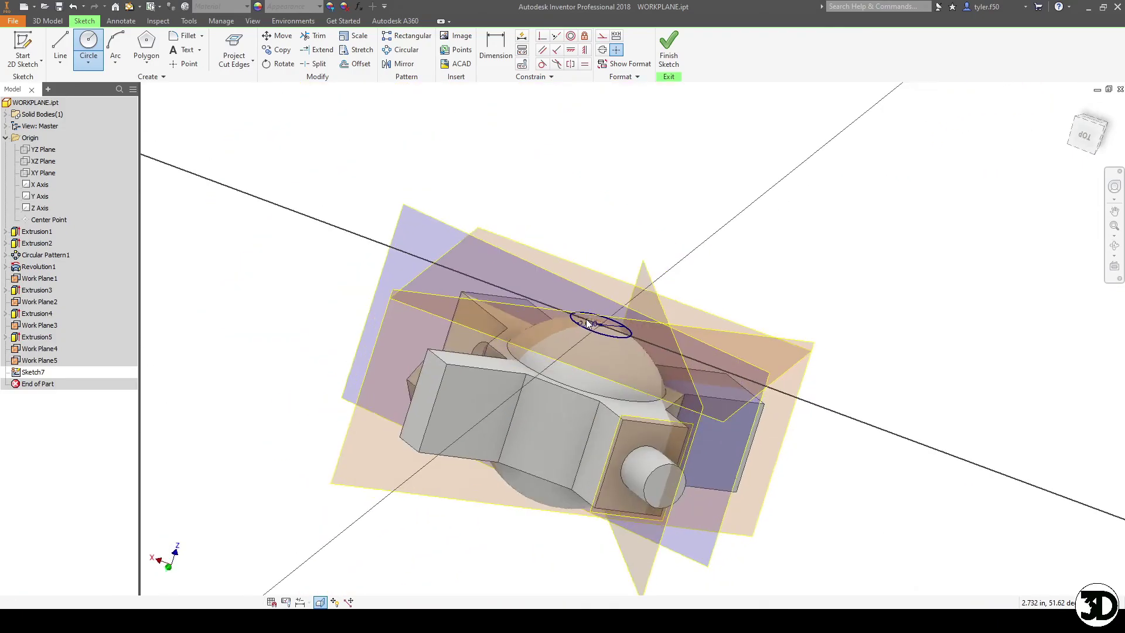
{"action": "key", "text": "e"}
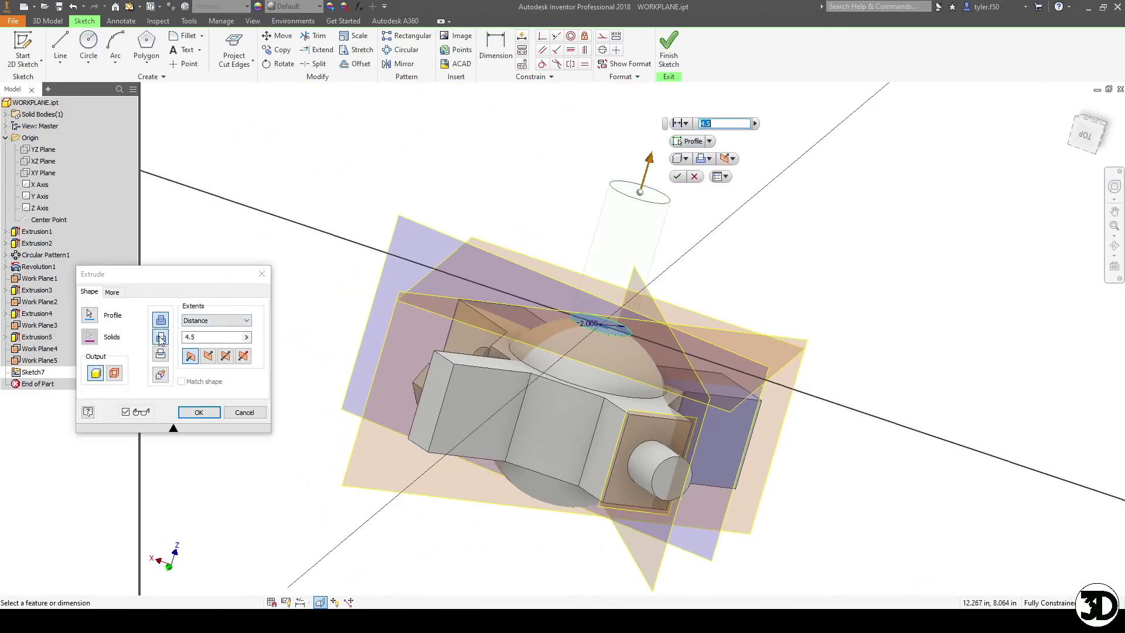
- Cut the 2 in circle 4.5 in down through the sphere top as Extrusion6
{"action": "left_click", "coordinate": [160, 338]}
{"action": "left_click", "coordinate": [223, 335]}
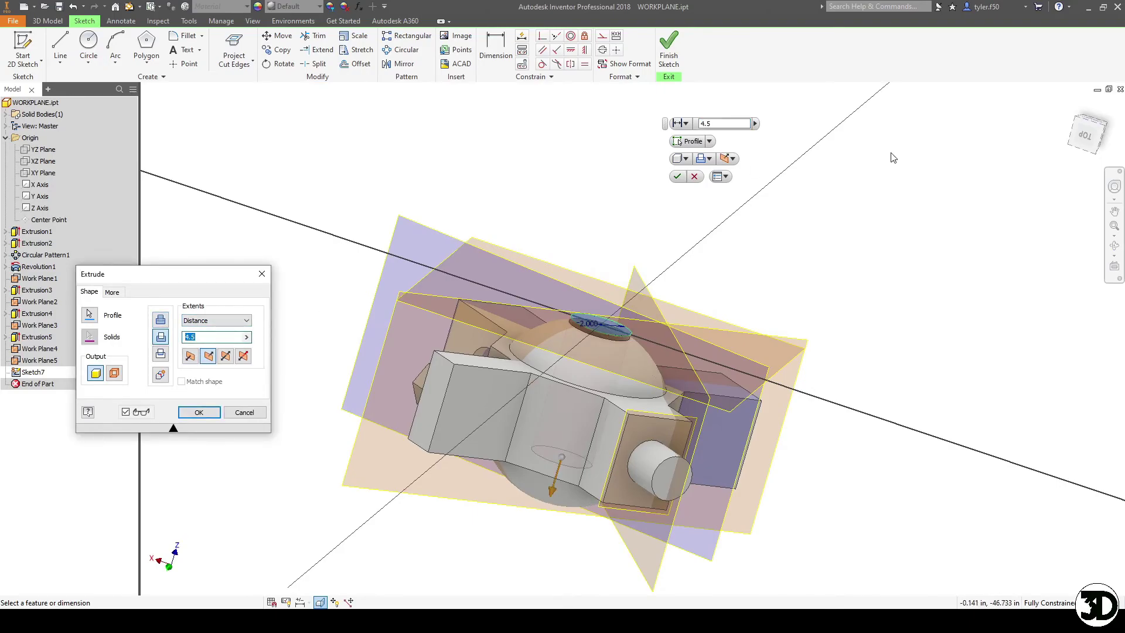
{"action": "key", "text": "Return"}
{"action": "key", "text": "F4"}
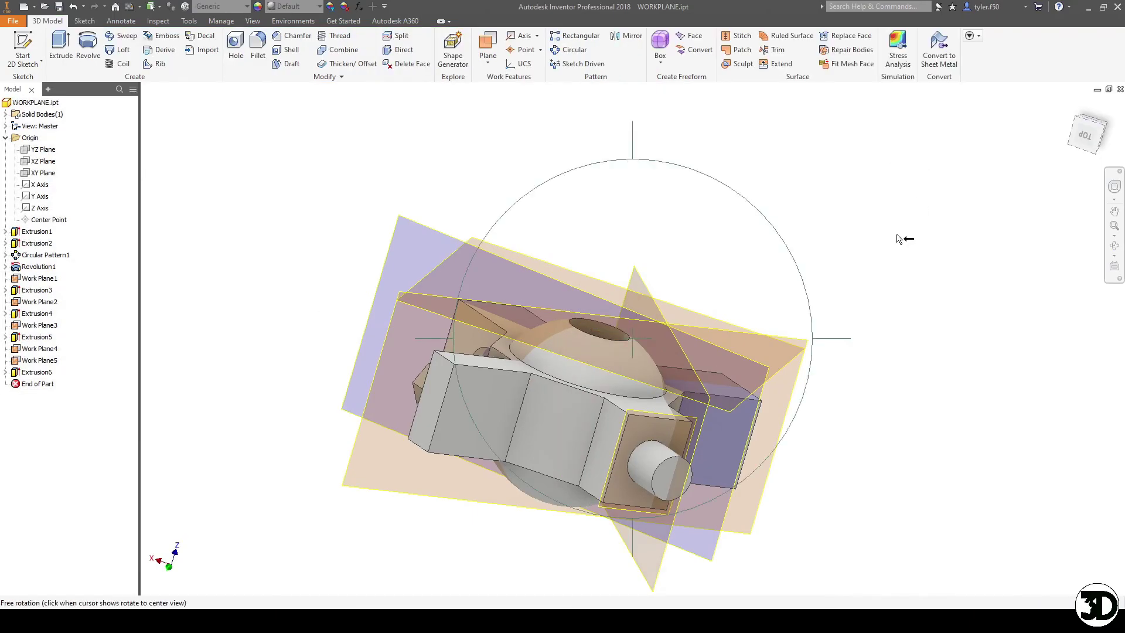
{"action": "left_click_drag", "start_coordinate": [904, 238], "coordinate": [614, 351]}
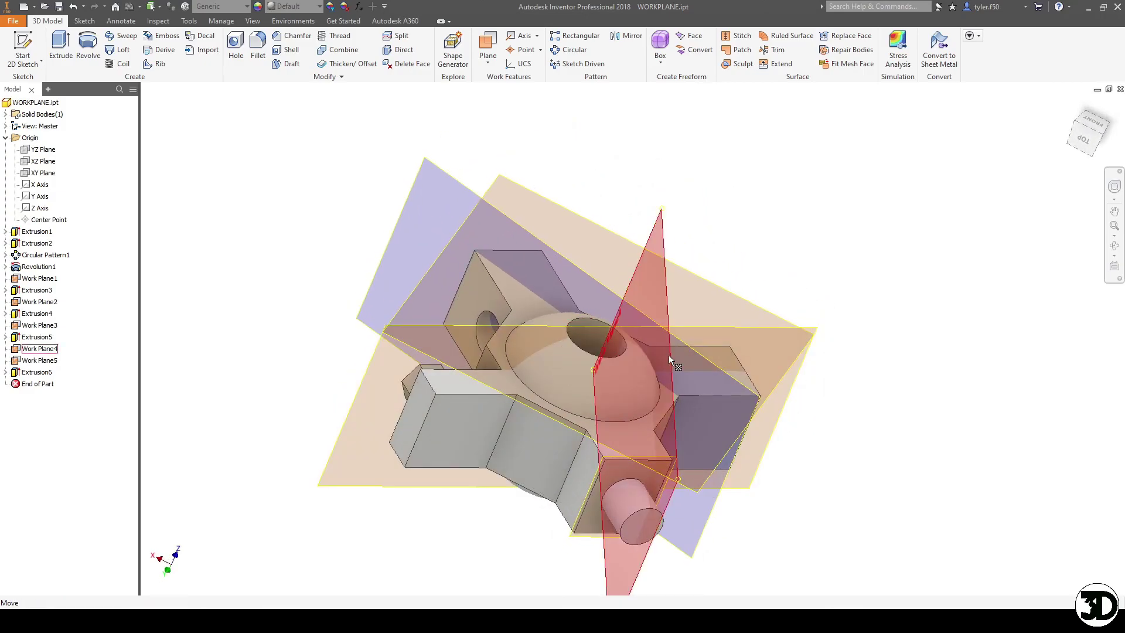
{"action": "key", "text": "F4"}
{"action": "left_click_drag", "start_coordinate": [768, 337], "coordinate": [639, 336]}
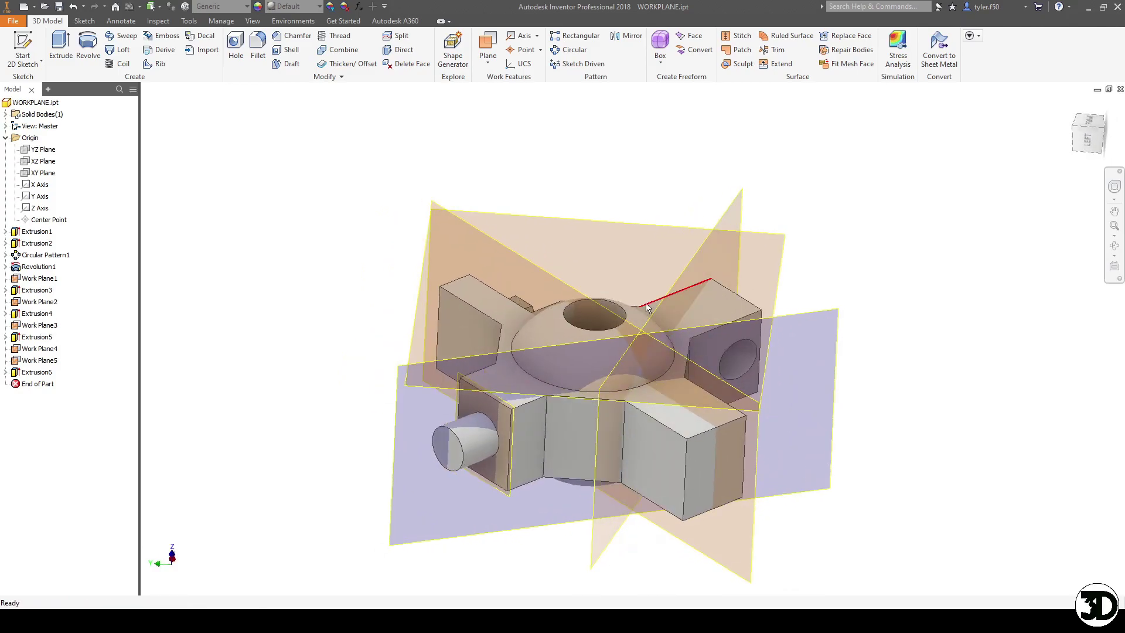